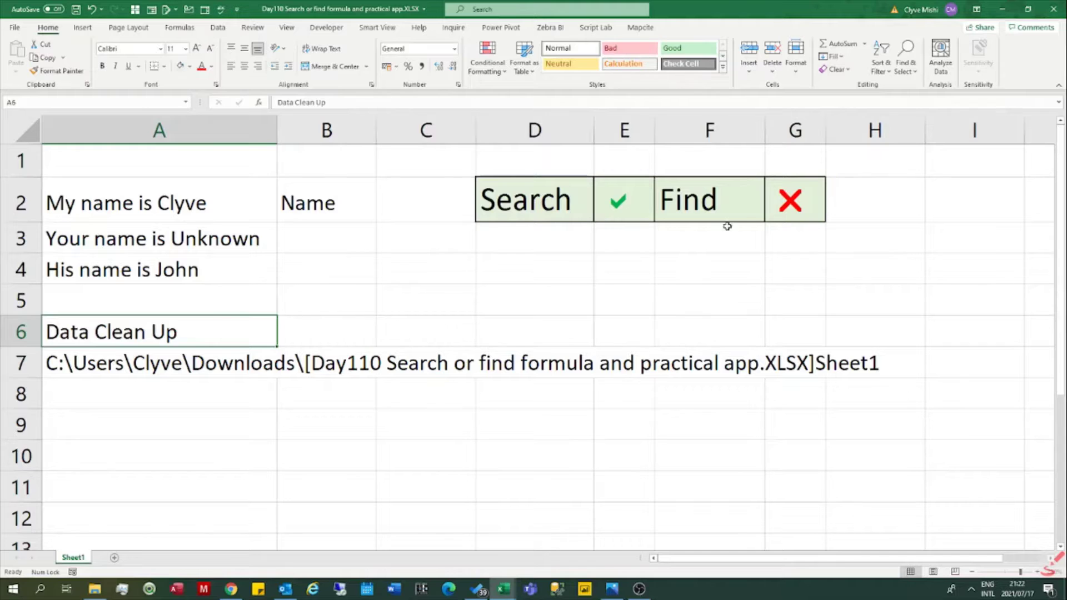
click(742, 215)
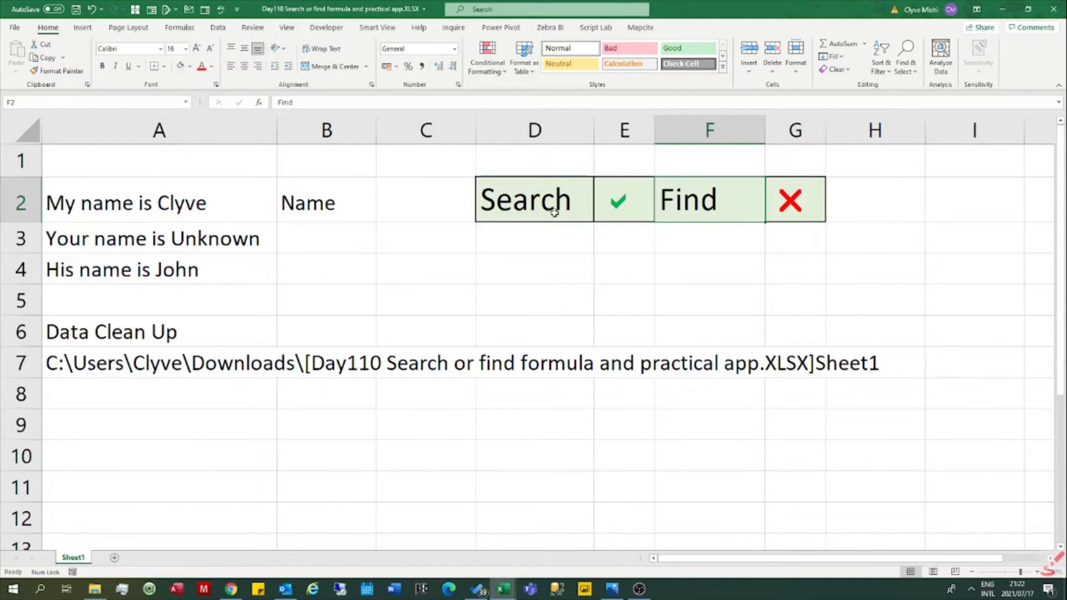
click(527, 203)
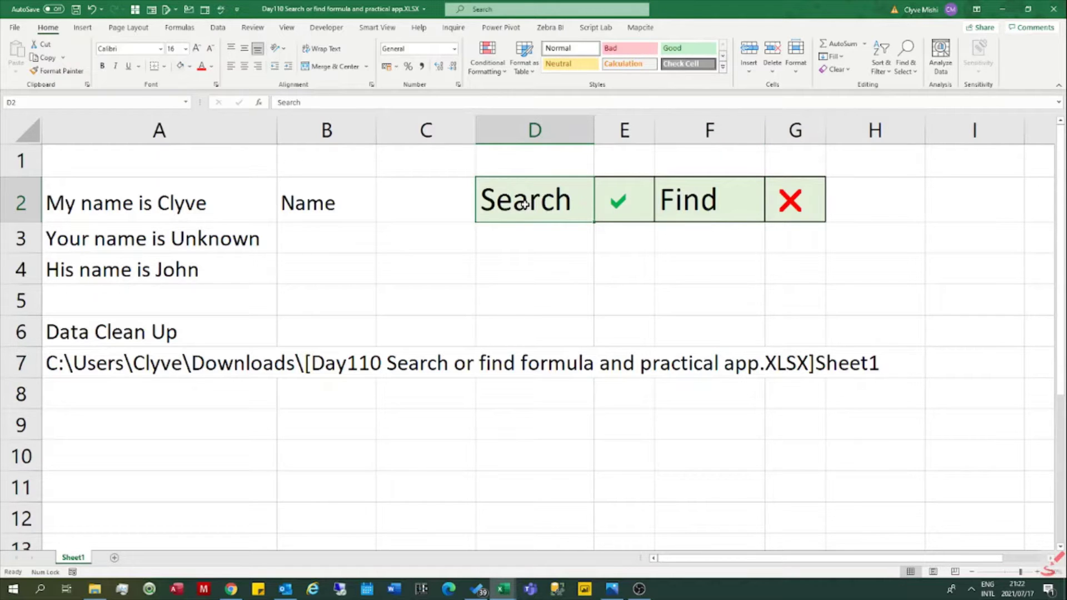
click(702, 206)
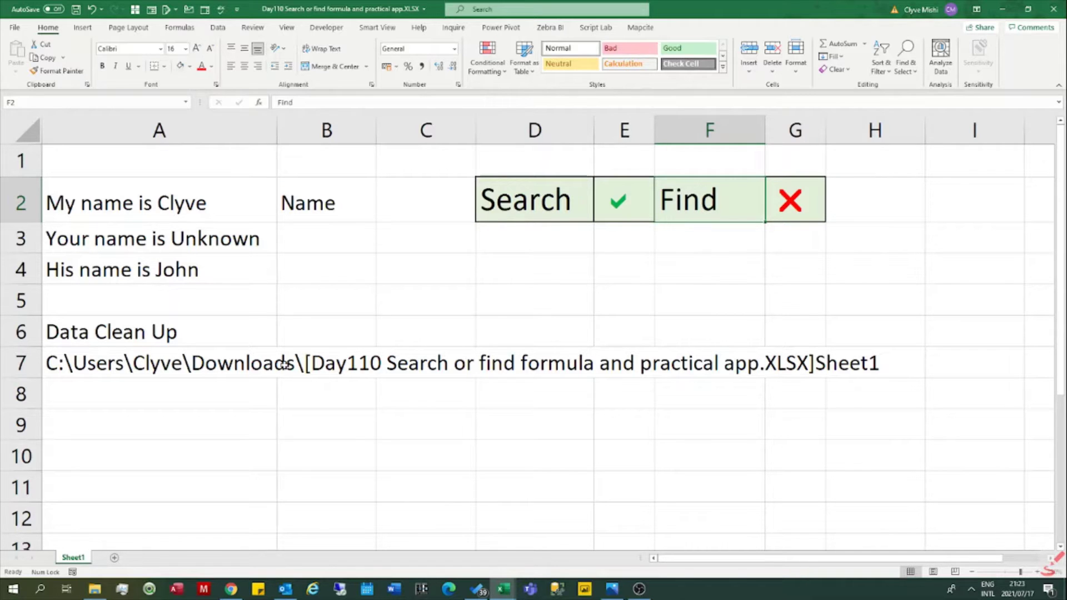
Examine the file path in cell A7, highlighting the bracketed workbook name within it without changing the cell.
click(143, 375)
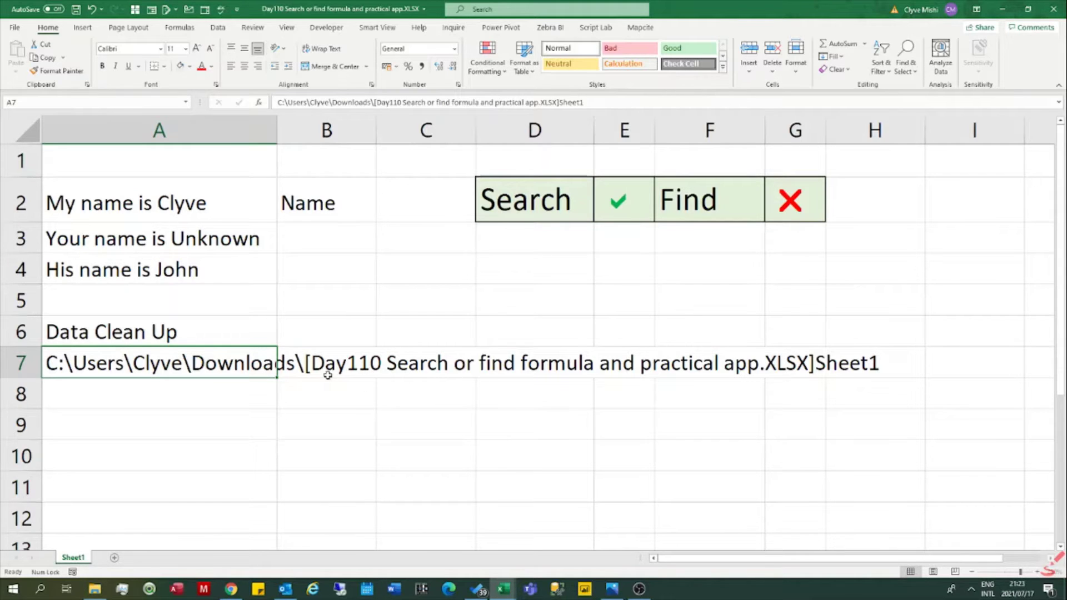
drag(53, 364, 836, 359)
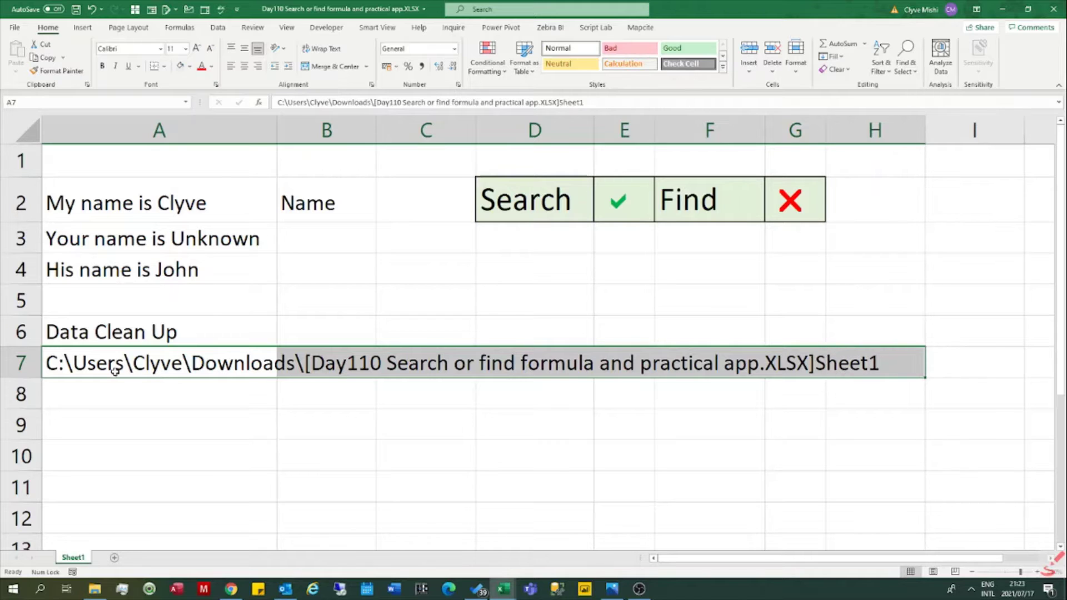
click(65, 394)
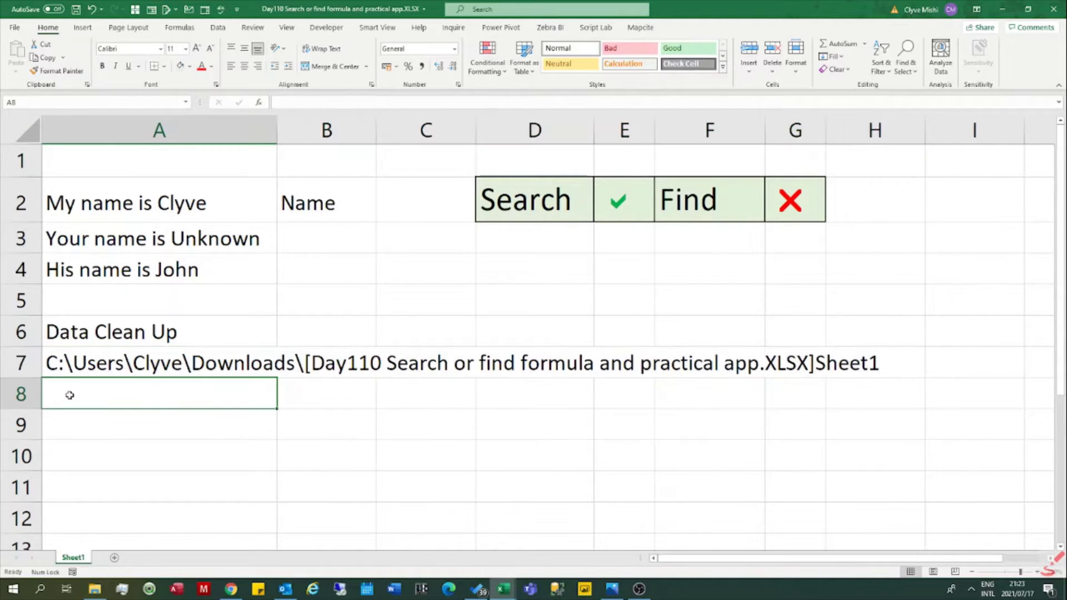
click(73, 370)
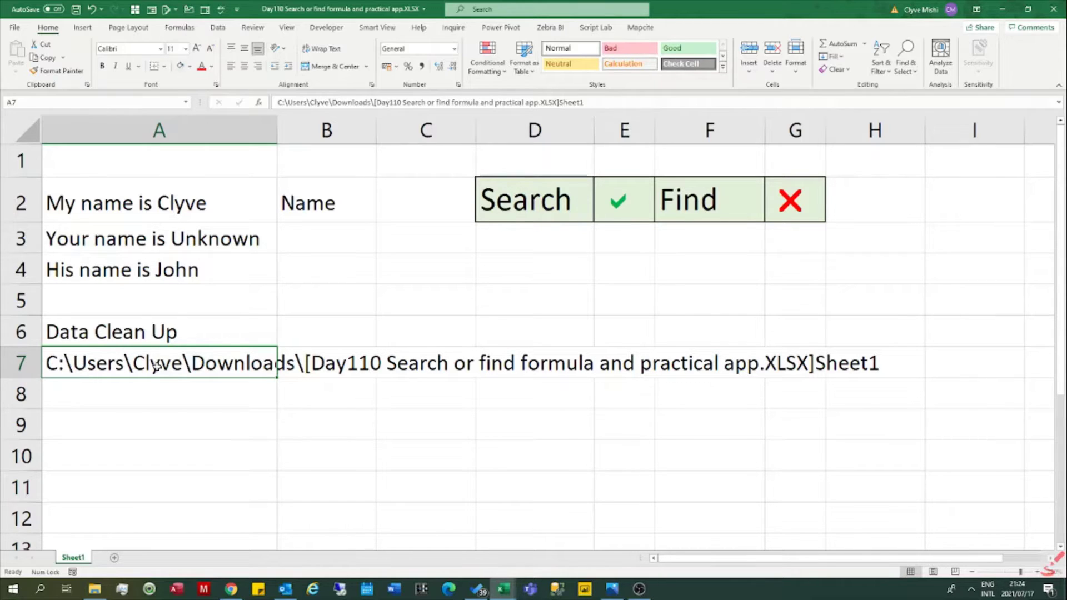
click(184, 418)
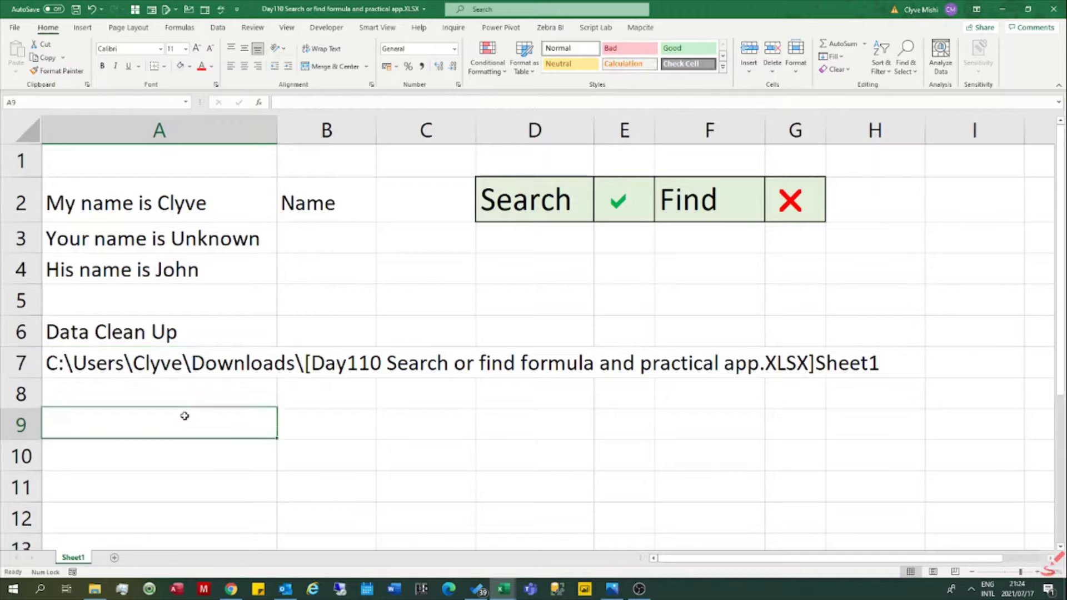
click(181, 396)
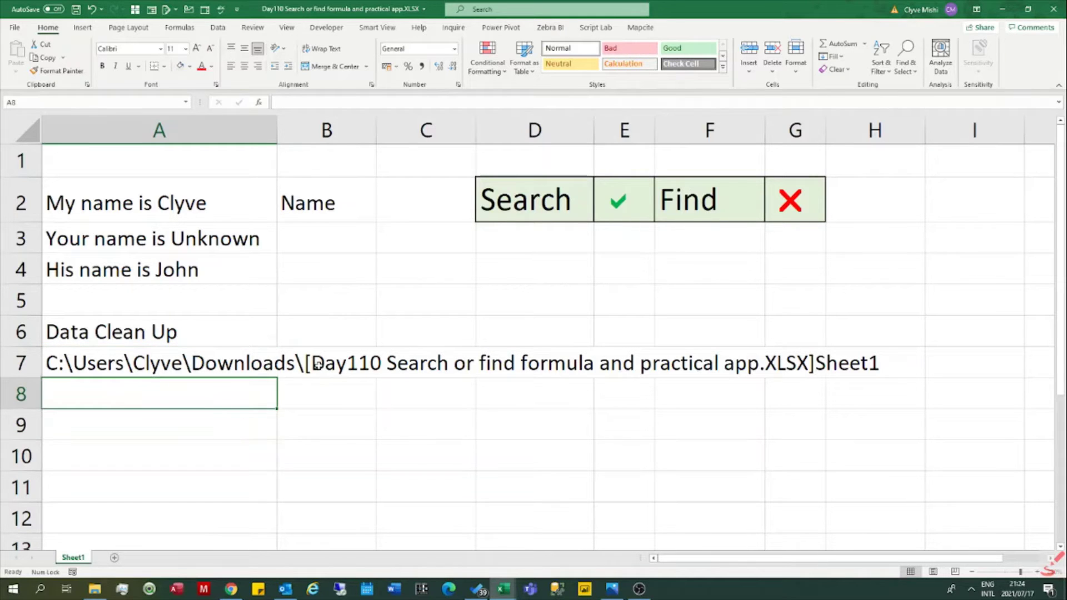
click(318, 364)
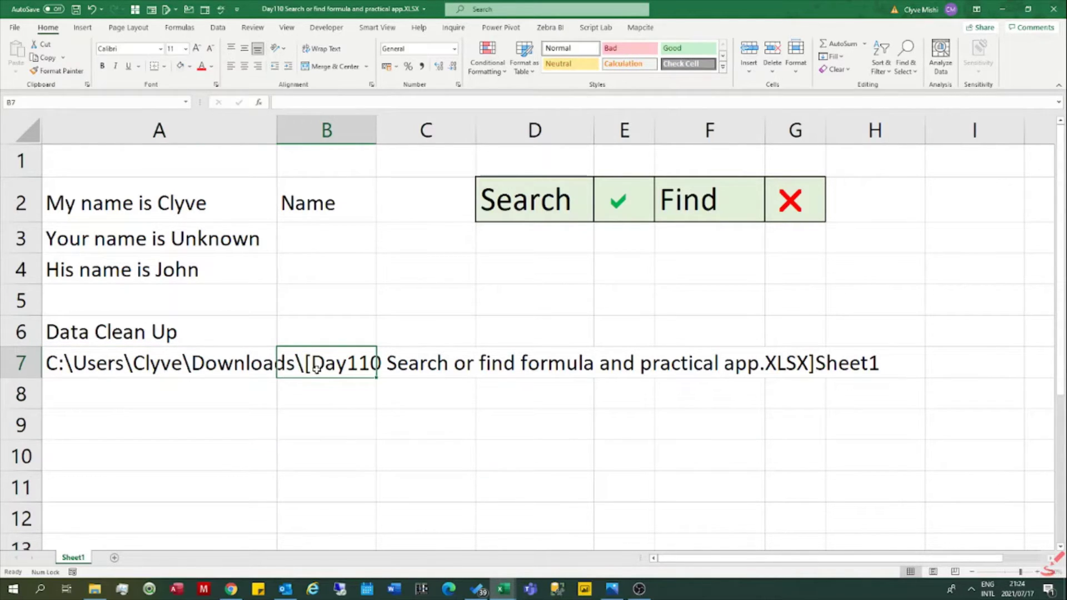
click(149, 373)
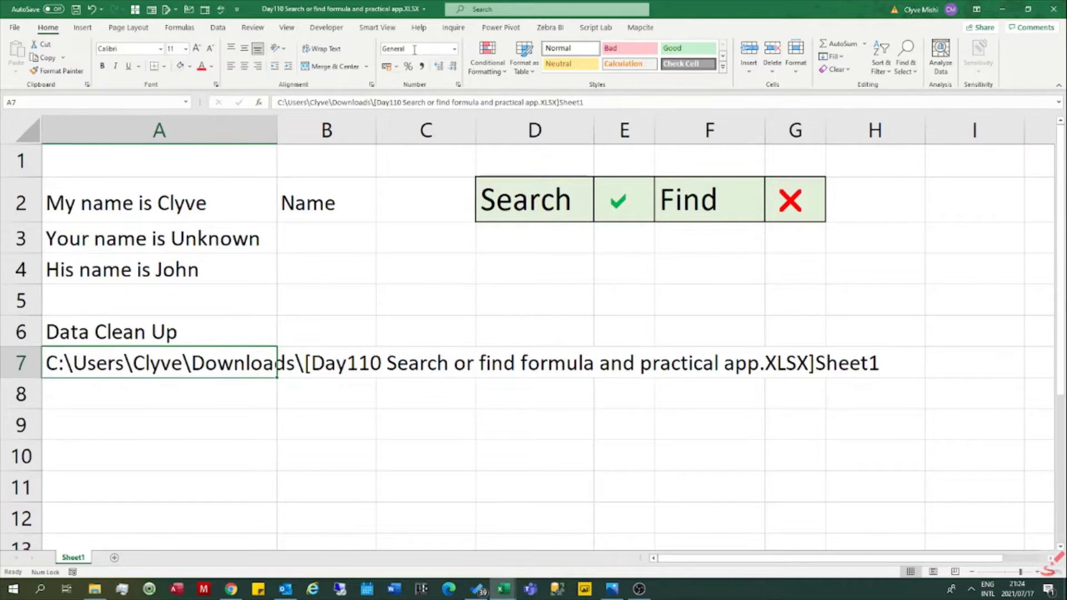
click(381, 101)
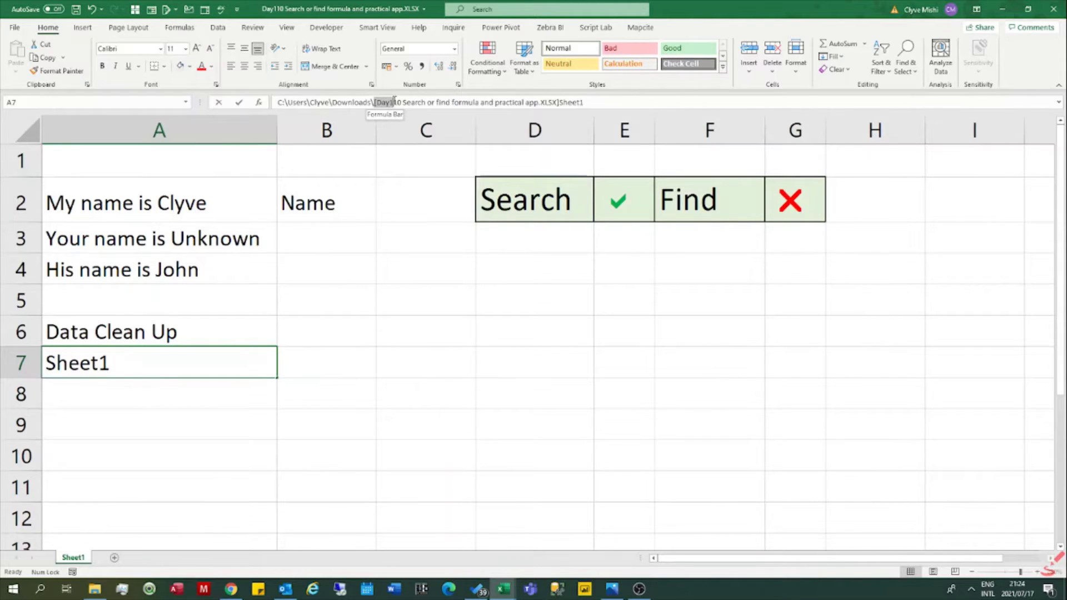
drag(394, 101, 560, 109)
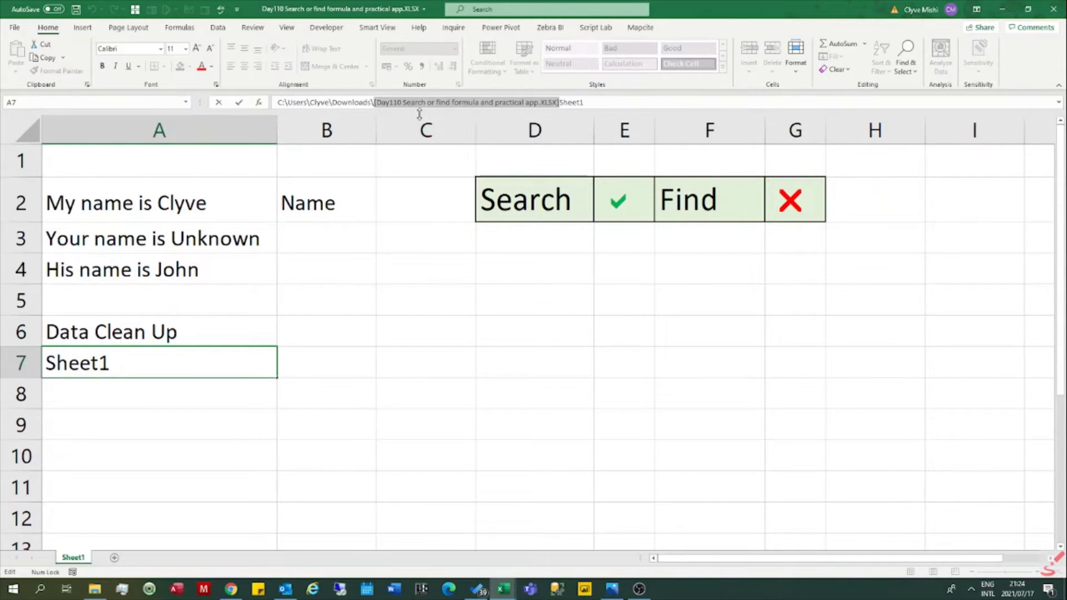
key(Escape)
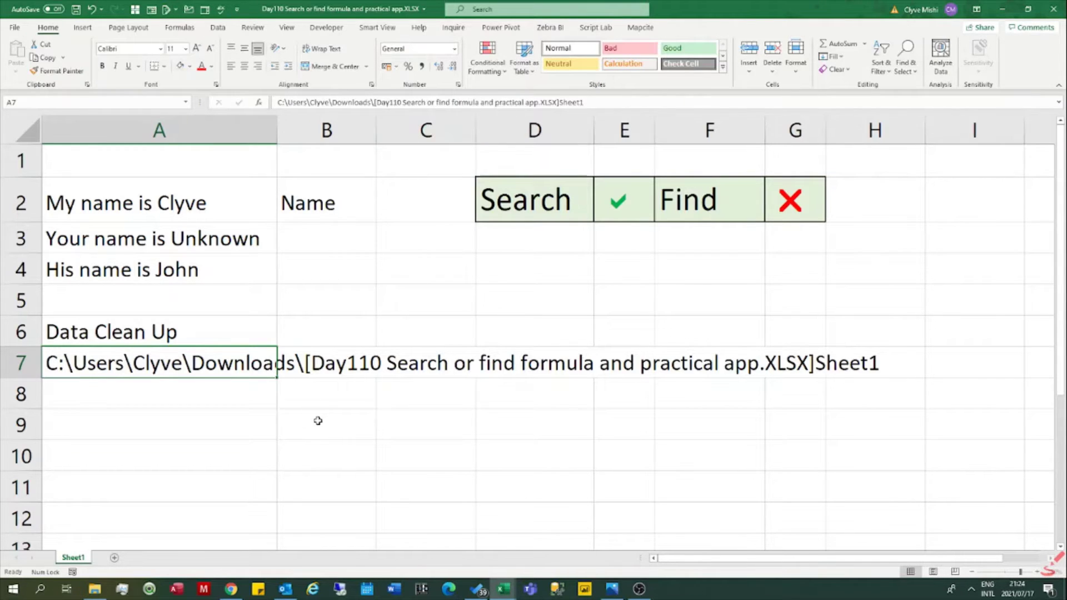
Open the screen annotation tools, mark both square brackets in the A7 path and draw a brace above the workbook name.
click(1059, 560)
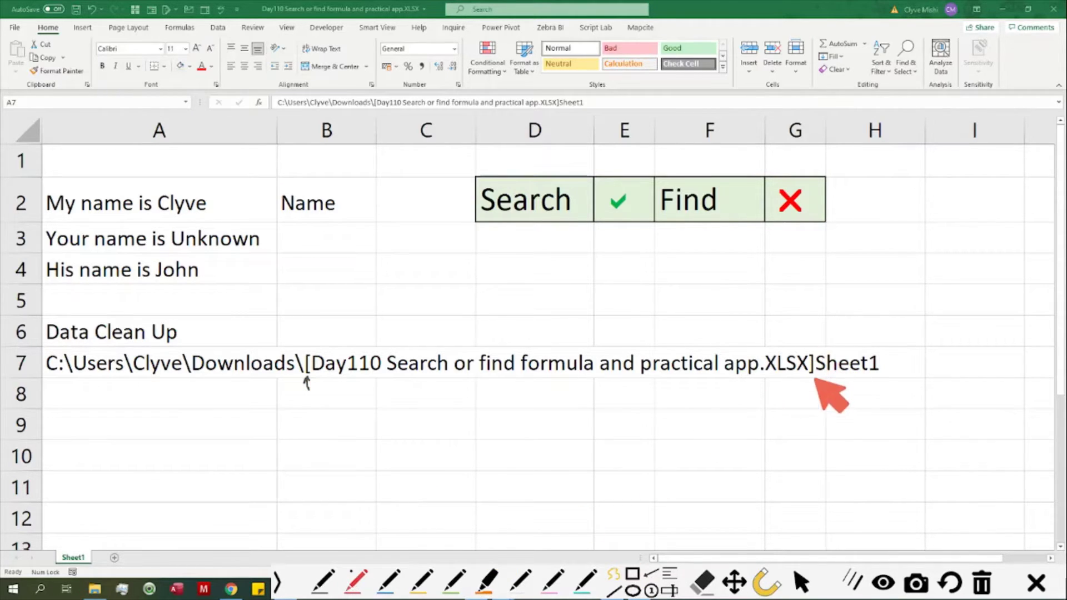
drag(814, 388, 818, 378)
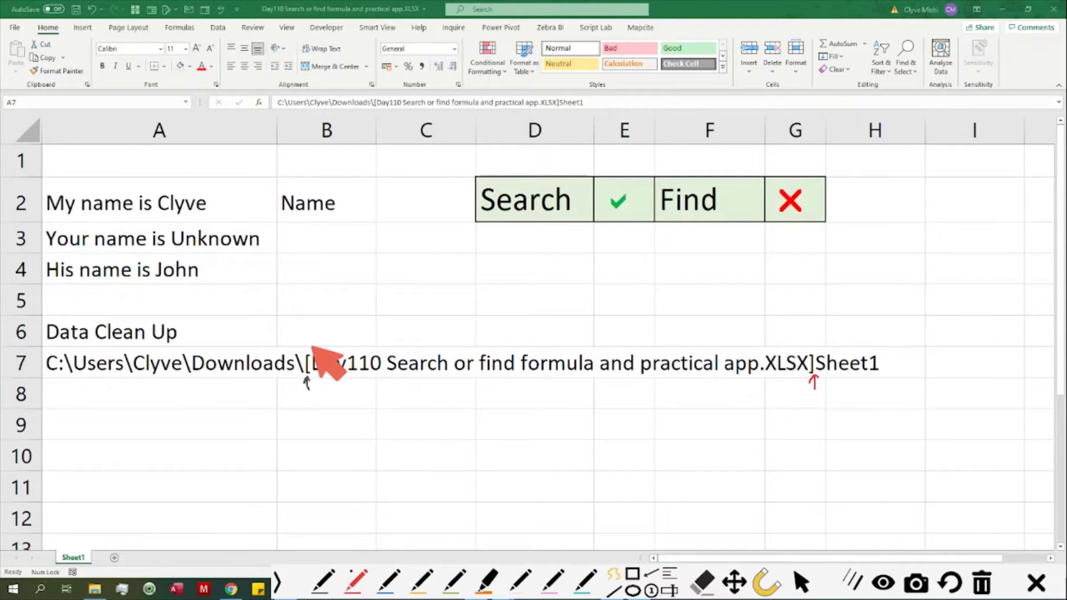
mouse_move(311, 343)
mouse_down()
mouse_move(546, 340)
mouse_move(558, 322)
mouse_move(572, 334)
mouse_move(807, 344)
mouse_up()
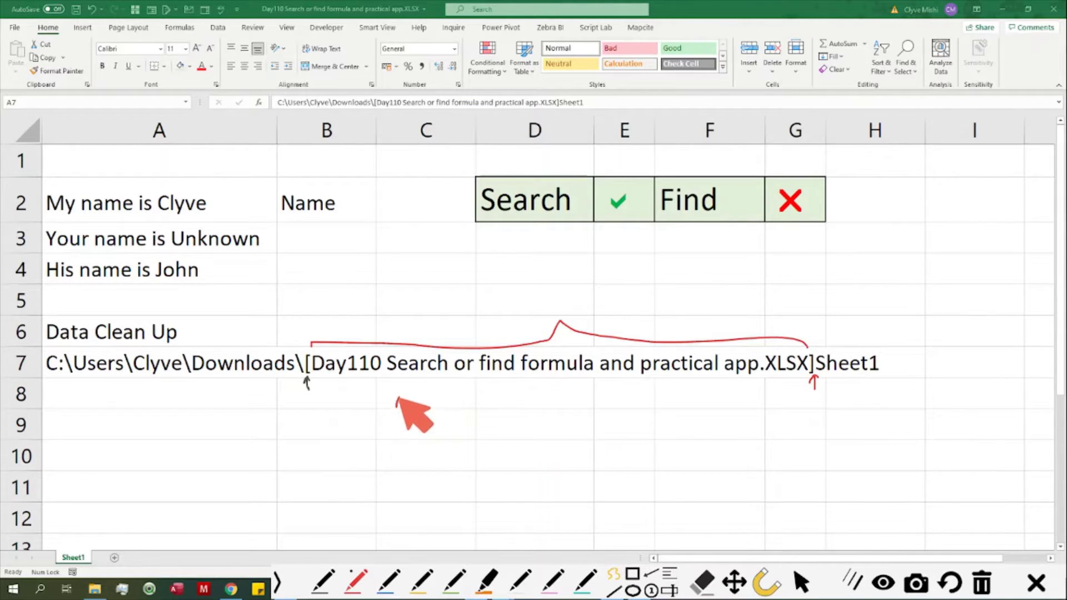
Handwrite Mid( ) with a start argument below the path, with an arrow to the opening bracket and a double arrow under the folder portion.
mouse_move(396, 410)
mouse_down()
mouse_move(416, 396)
mouse_move(452, 409)
mouse_move(469, 397)
mouse_move(470, 421)
mouse_up()
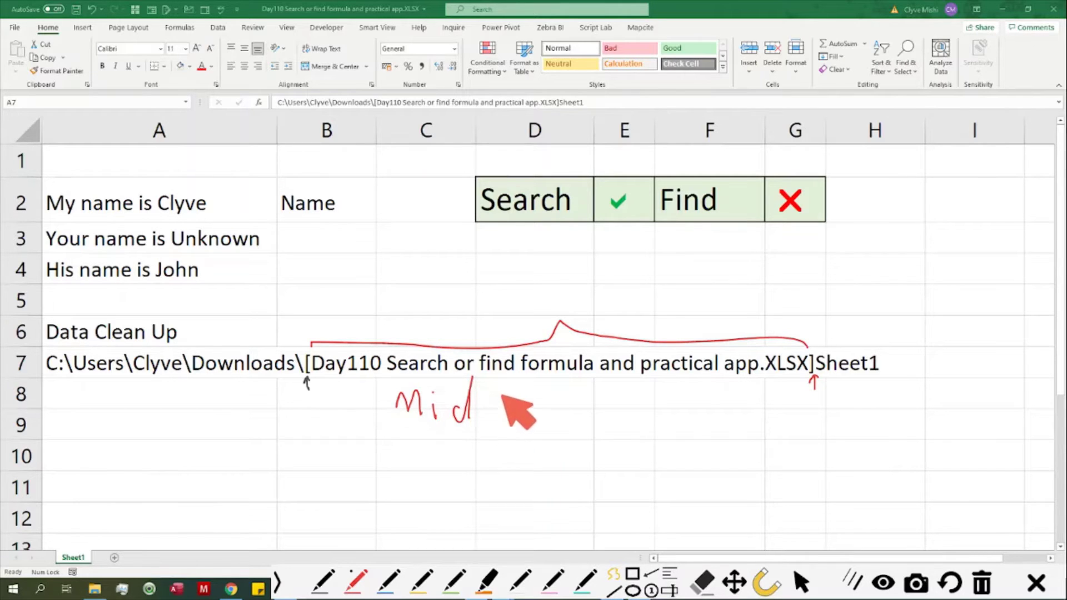
mouse_move(506, 379)
mouse_down()
mouse_move(505, 431)
mouse_move(525, 450)
mouse_up()
drag(727, 382, 740, 444)
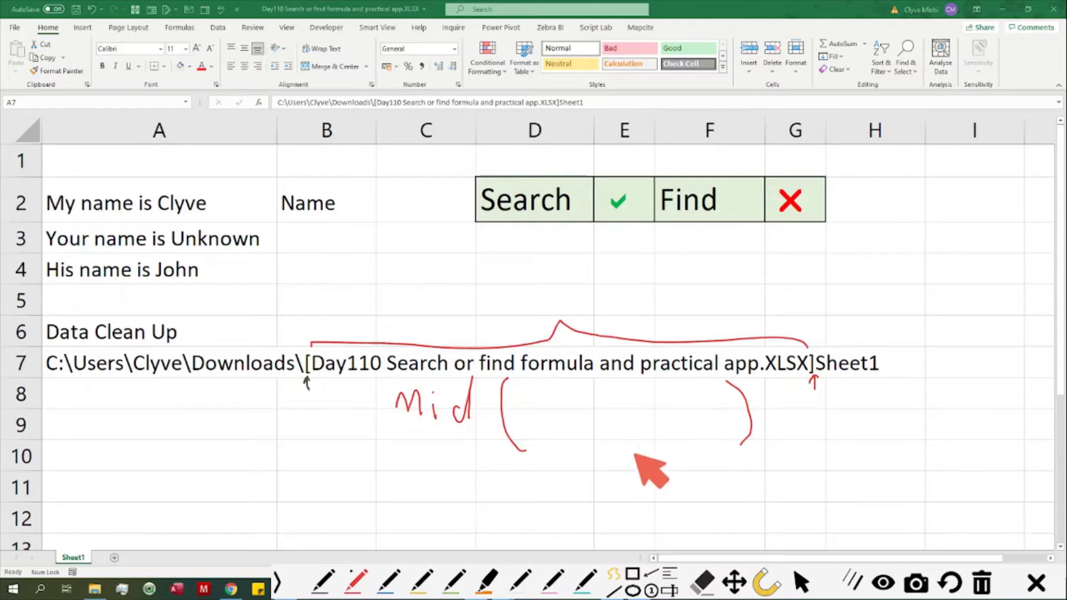
mouse_move(526, 405)
mouse_down()
mouse_move(512, 411)
mouse_move(525, 417)
mouse_move(535, 395)
mouse_move(574, 405)
mouse_move(411, 468)
mouse_move(307, 400)
mouse_move(299, 419)
mouse_move(323, 410)
mouse_up()
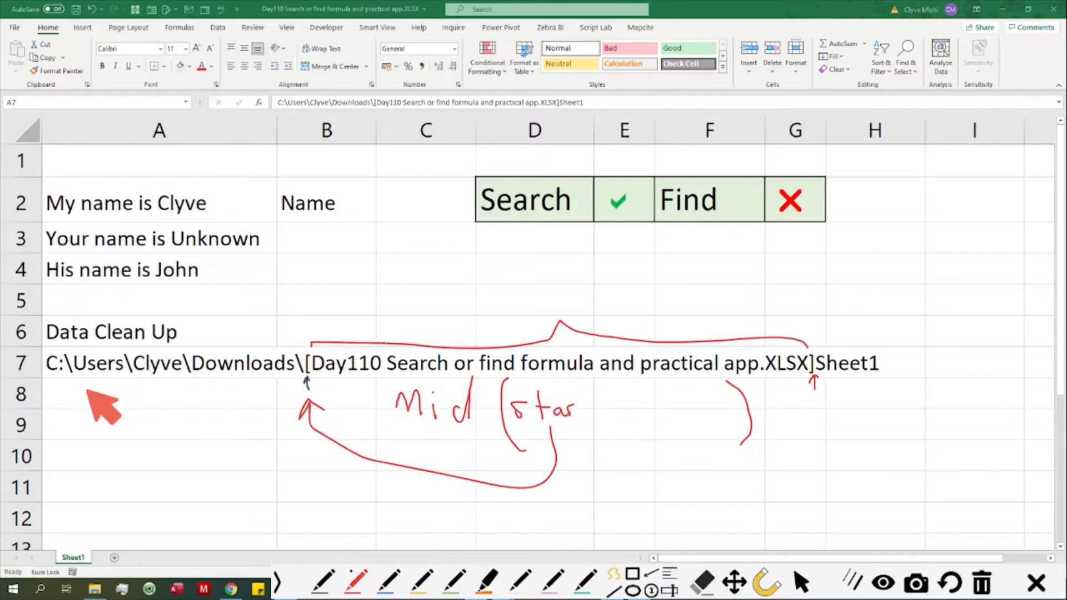
drag(48, 387, 289, 395)
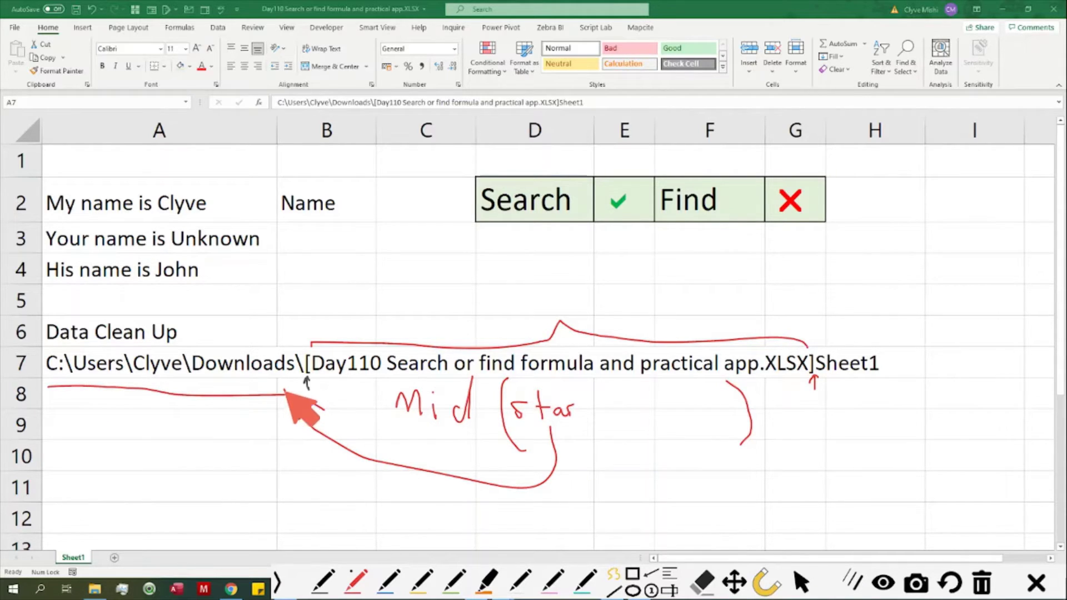
drag(51, 382, 54, 404)
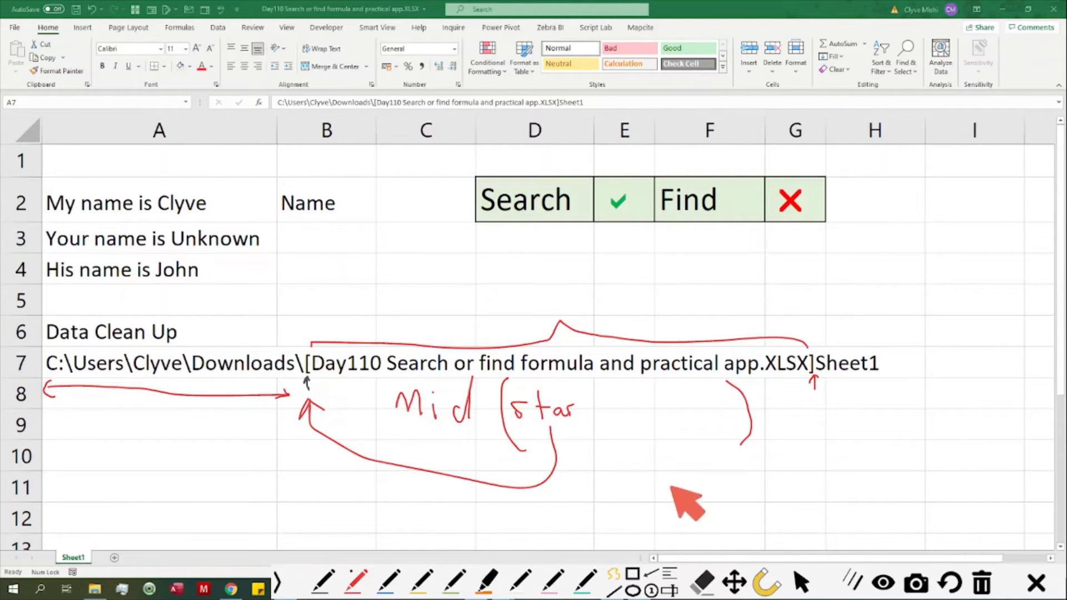
Handwrite a length argument inside Mid( ) and link it with arrows to the span between the closing and opening brackets.
drag(625, 419, 627, 439)
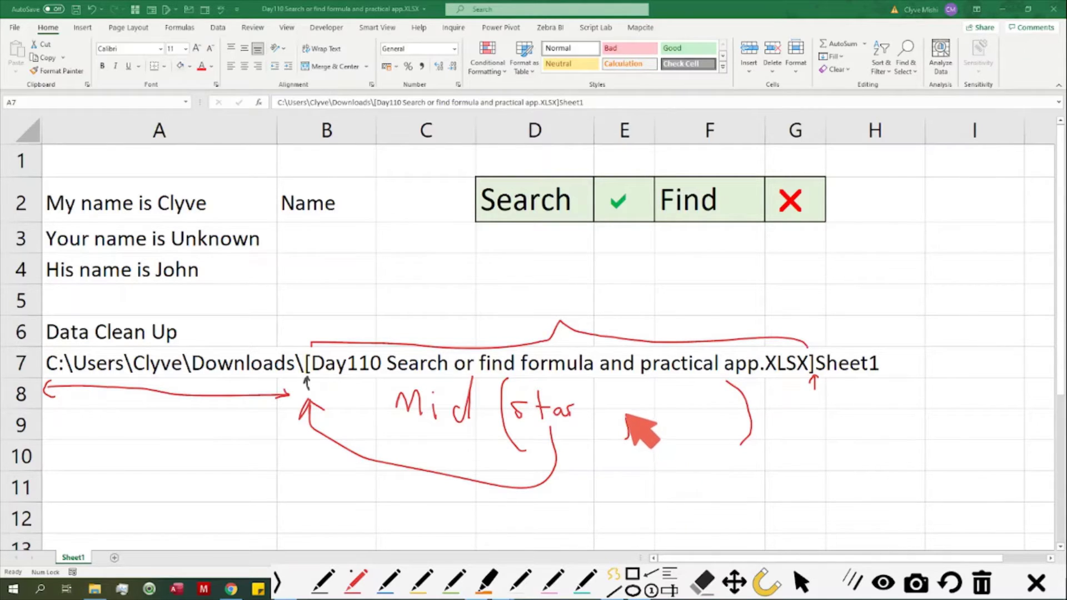
mouse_move(629, 398)
mouse_down()
mouse_move(626, 408)
mouse_move(650, 412)
mouse_move(712, 401)
mouse_up()
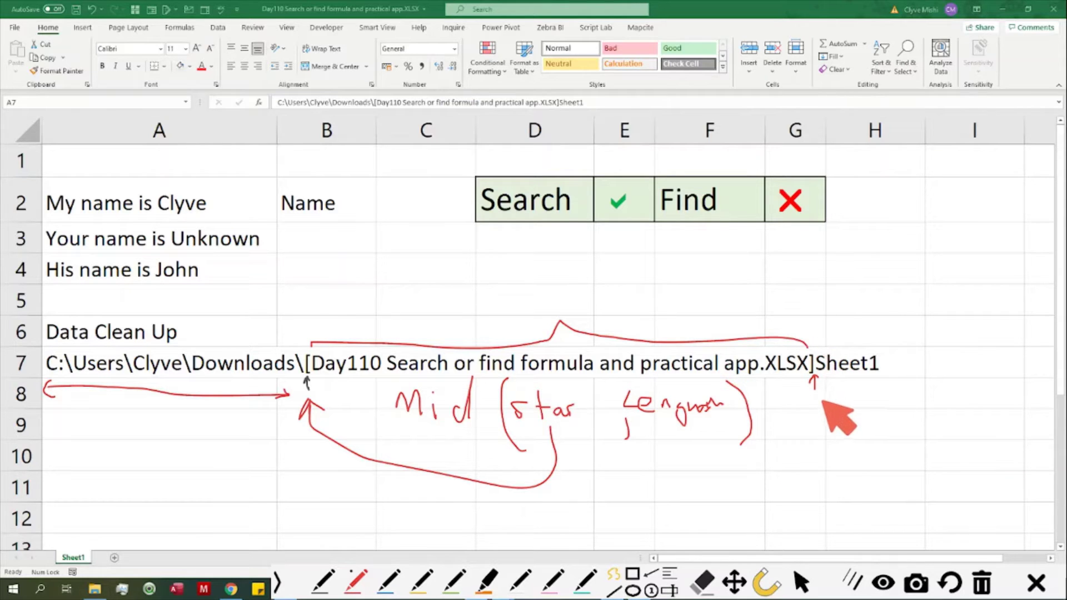
mouse_move(811, 396)
mouse_down()
mouse_move(821, 405)
mouse_move(809, 498)
mouse_move(476, 517)
mouse_move(313, 433)
mouse_move(320, 441)
mouse_up()
click(823, 431)
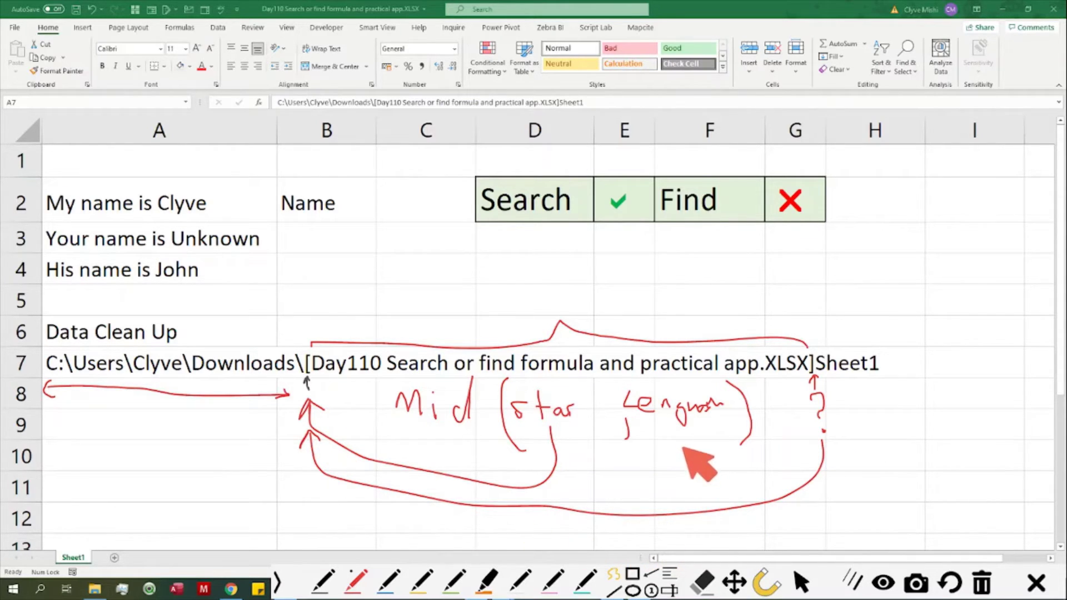
drag(684, 442, 686, 510)
drag(692, 455, 679, 466)
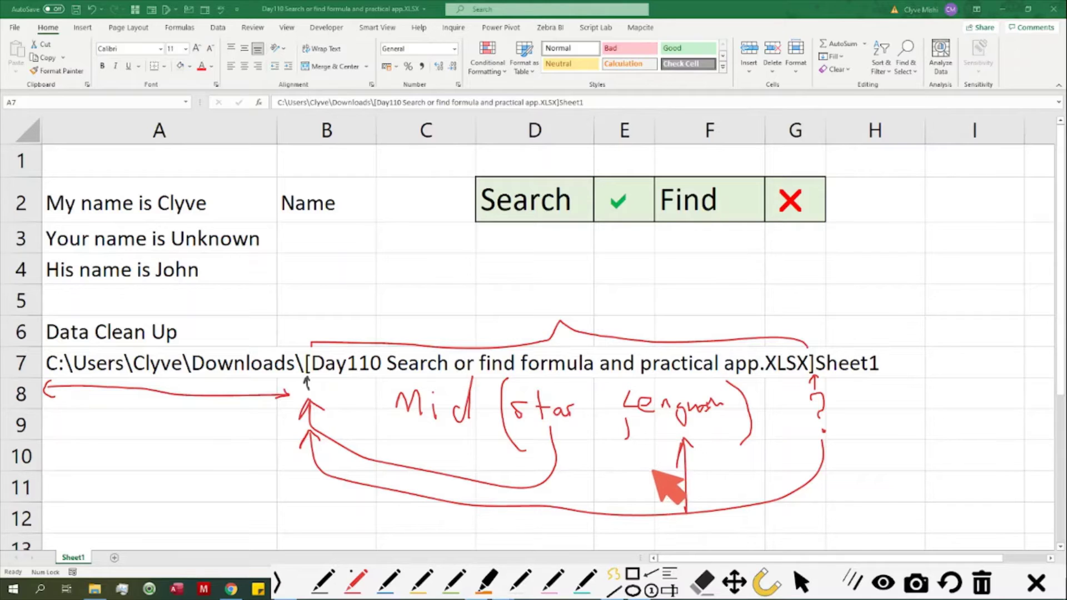
Erase all handwritten annotations from the screen and return to working in the worksheet cells.
click(981, 584)
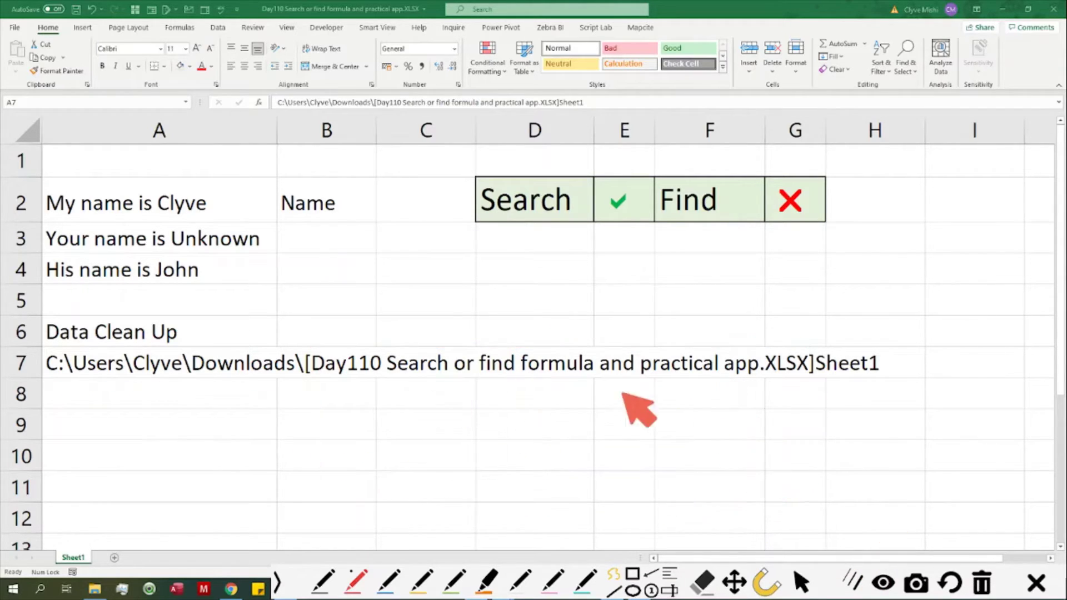
click(802, 582)
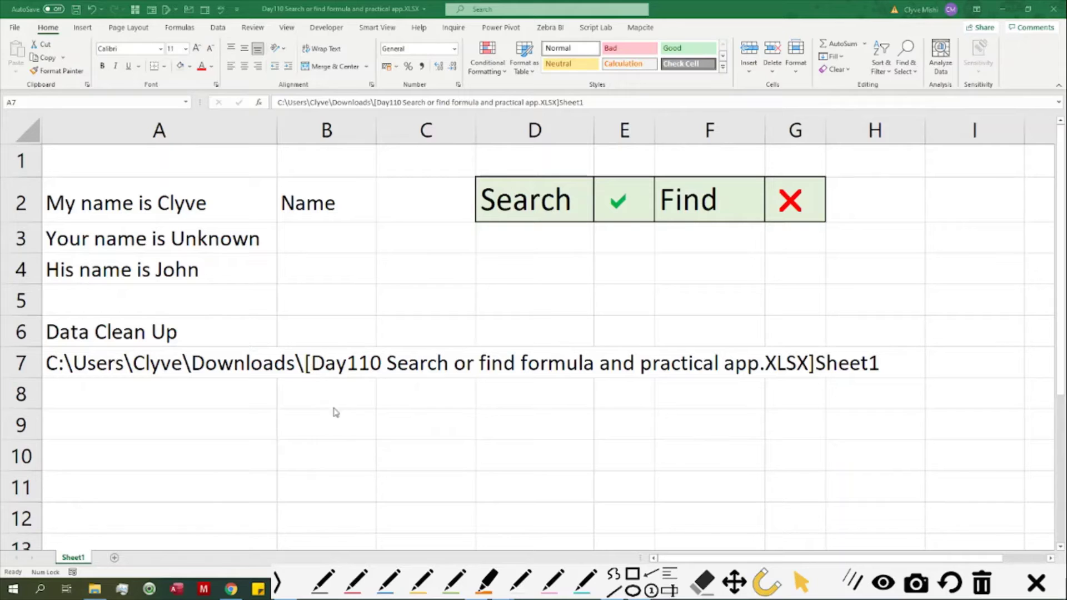
click(380, 402)
Enter the label Start Point in cell B8.
click(348, 398)
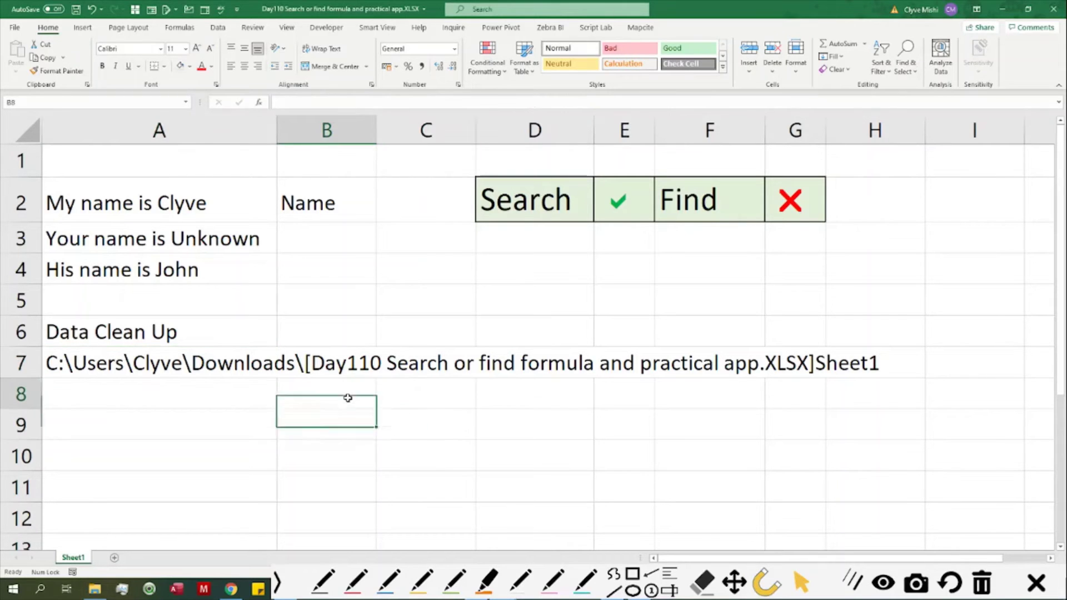
text(Start )
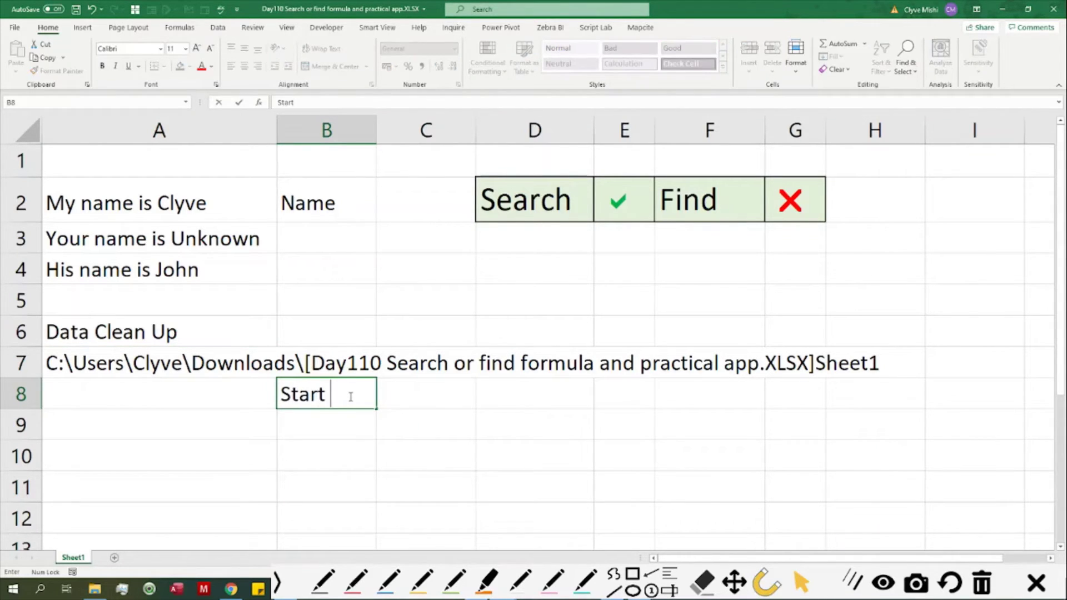
text(Point)
click(424, 393)
Enter the formula =FIND("[",A7,1) in cell D8 to locate the opening bracket in the path.
click(517, 394)
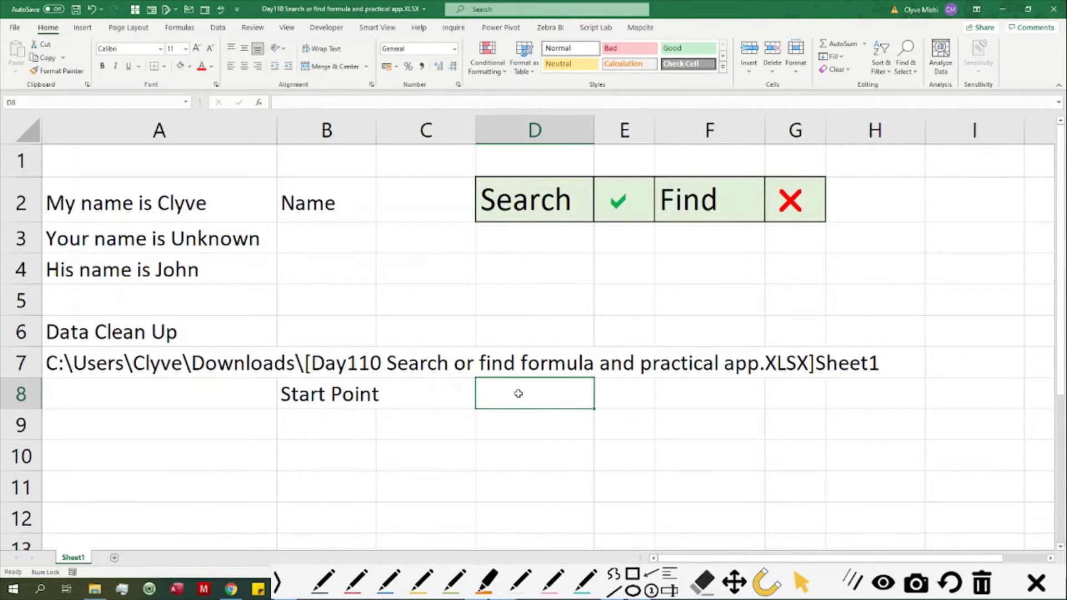
text(=)
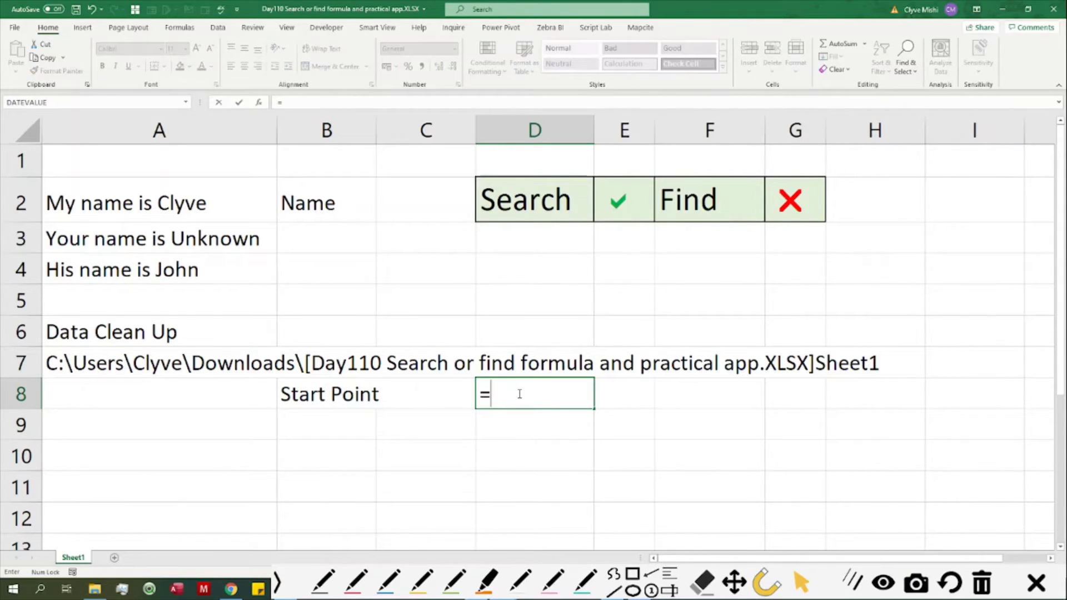
text(find)
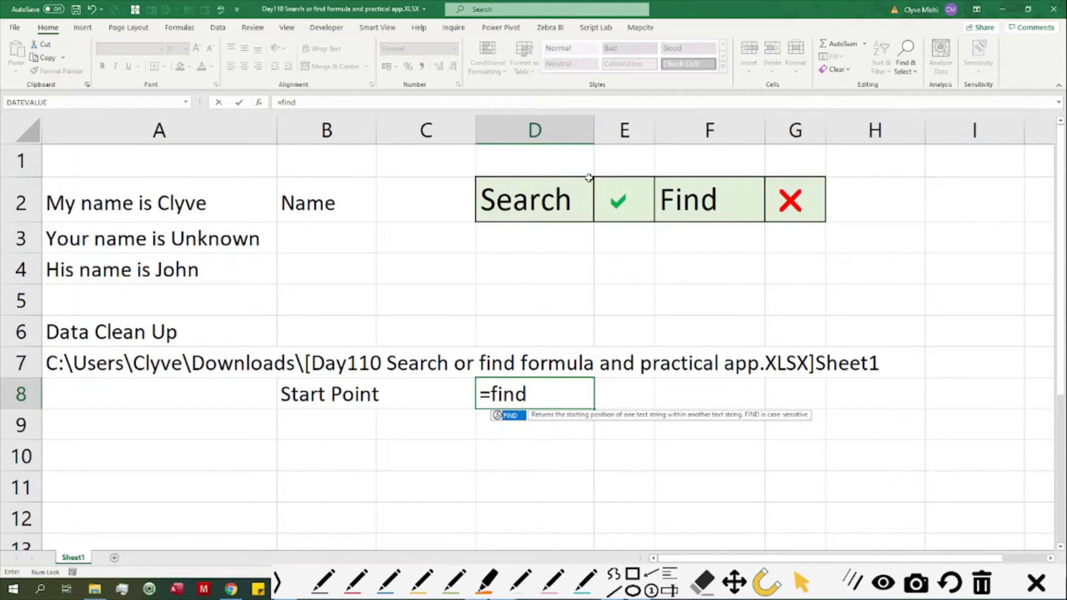
text(()
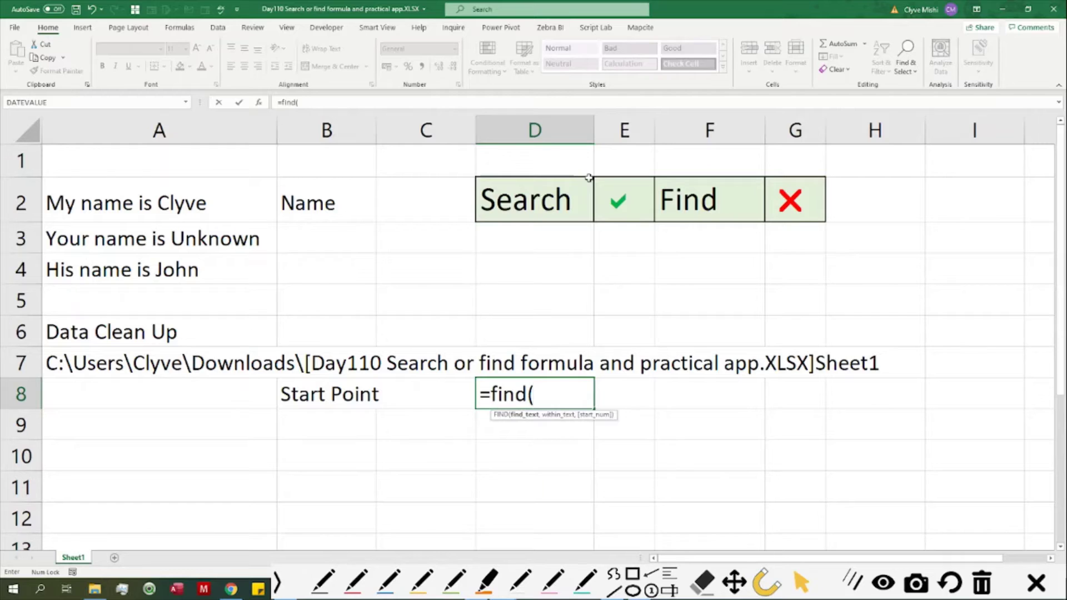
text("")
click(301, 102)
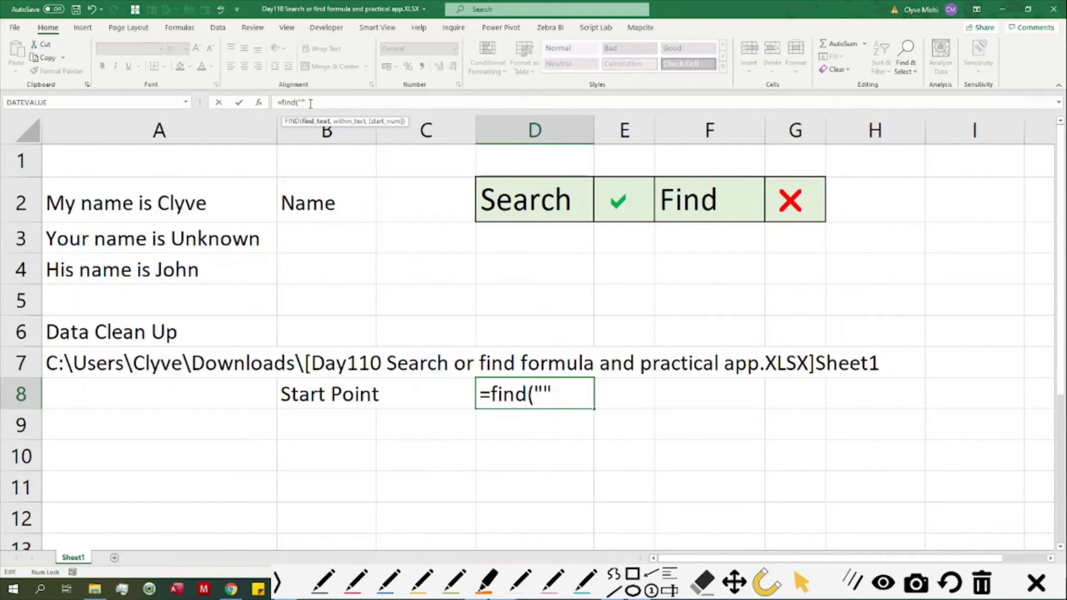
text([)
click(571, 386)
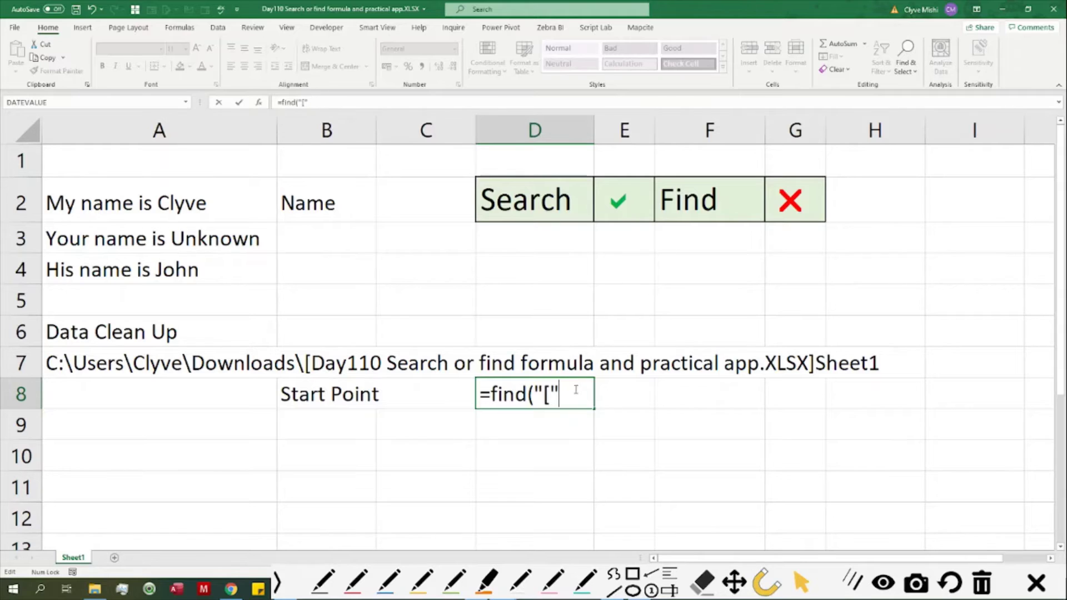
text(,)
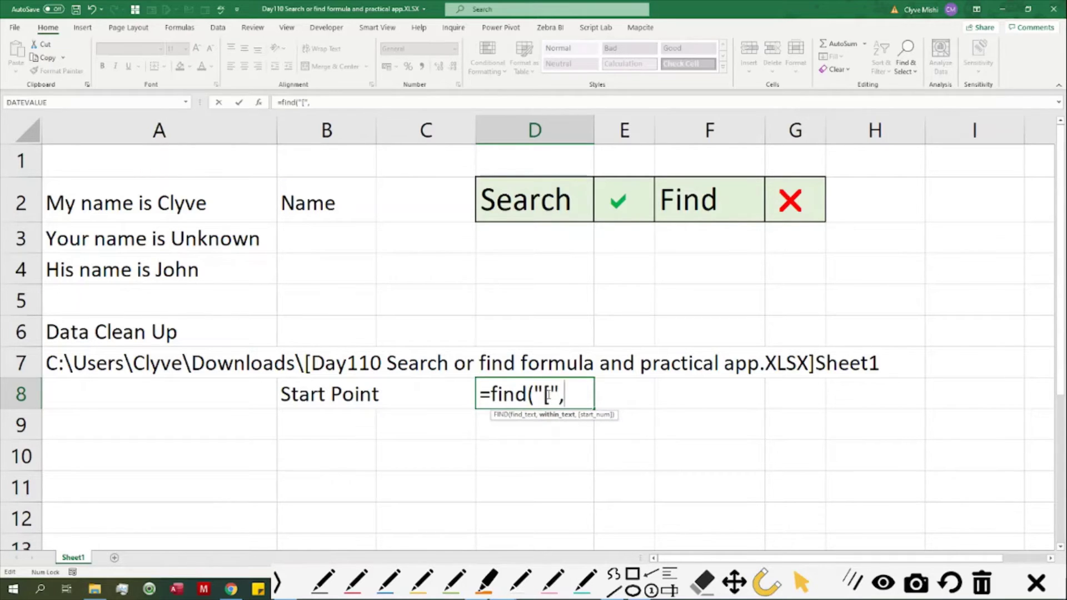
click(131, 368)
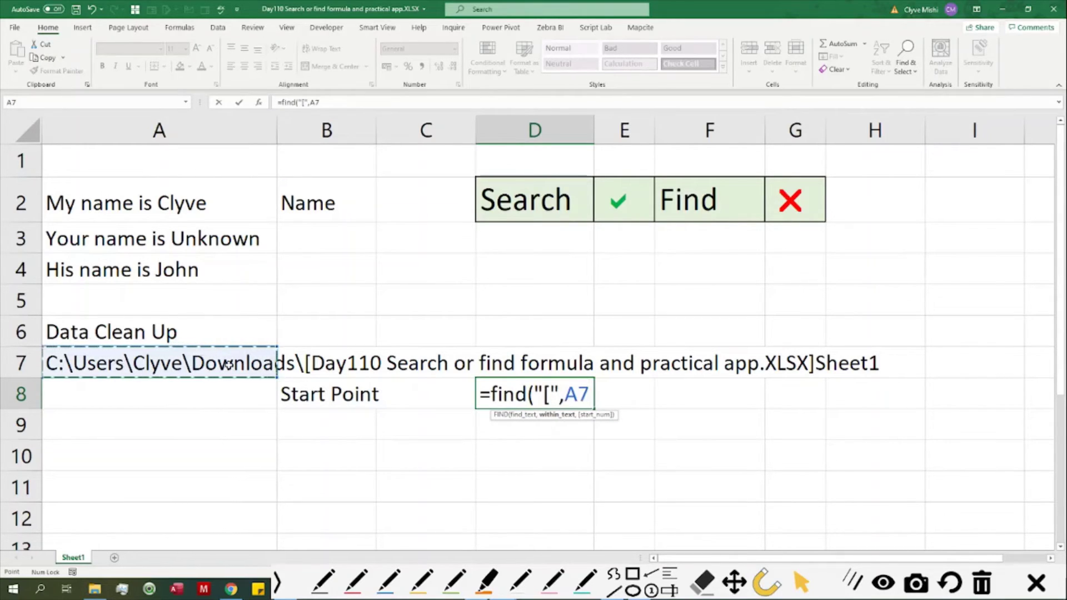
text(,)
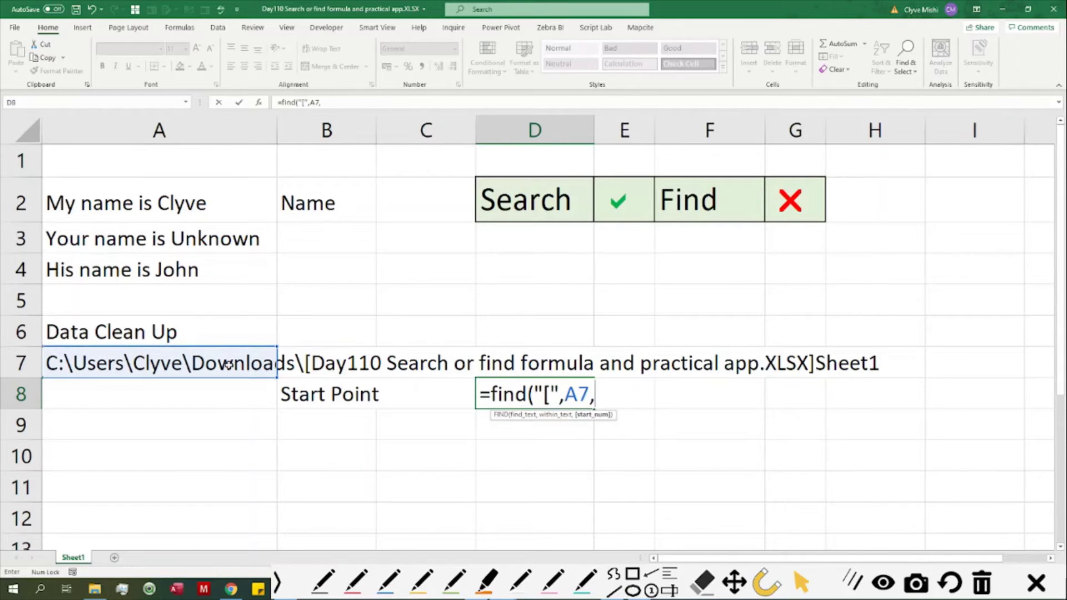
text(1))
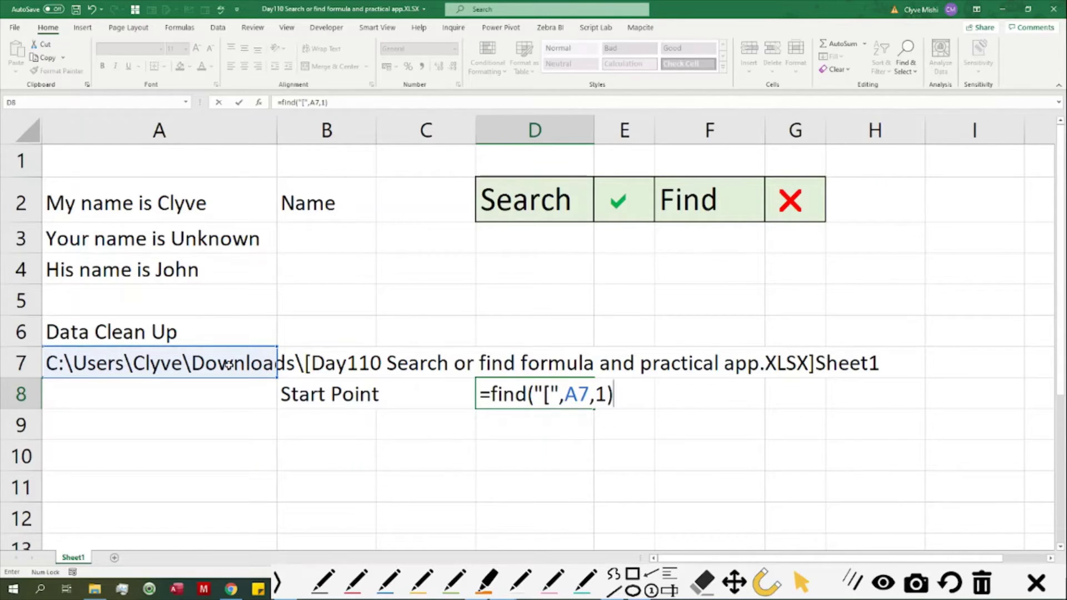
key(Return)
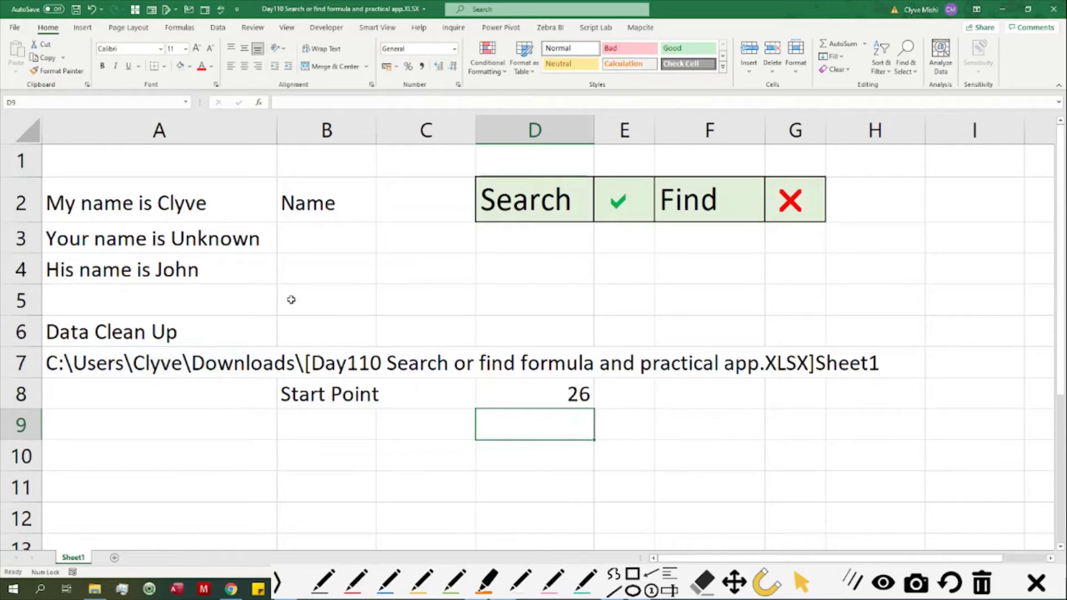
click(557, 398)
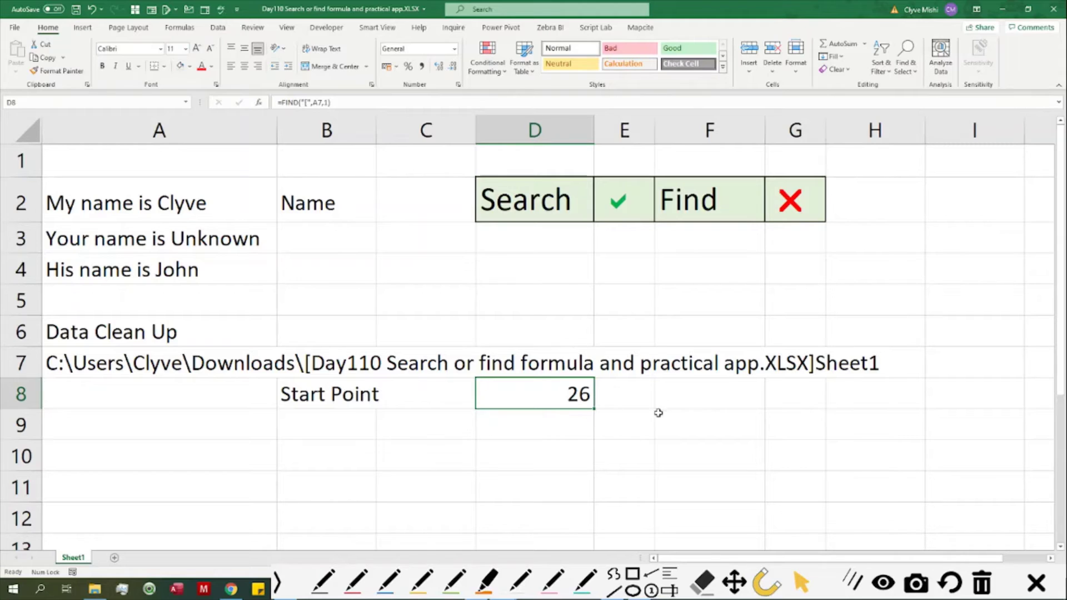
Enter the label Length in cell B9, below Start Point.
click(318, 422)
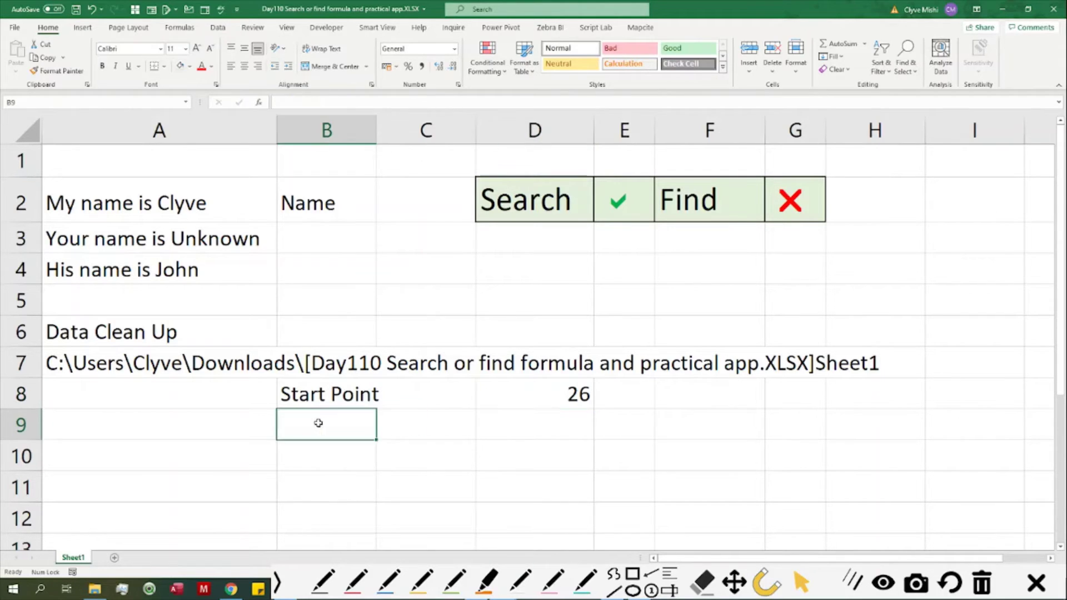
text(Ling)
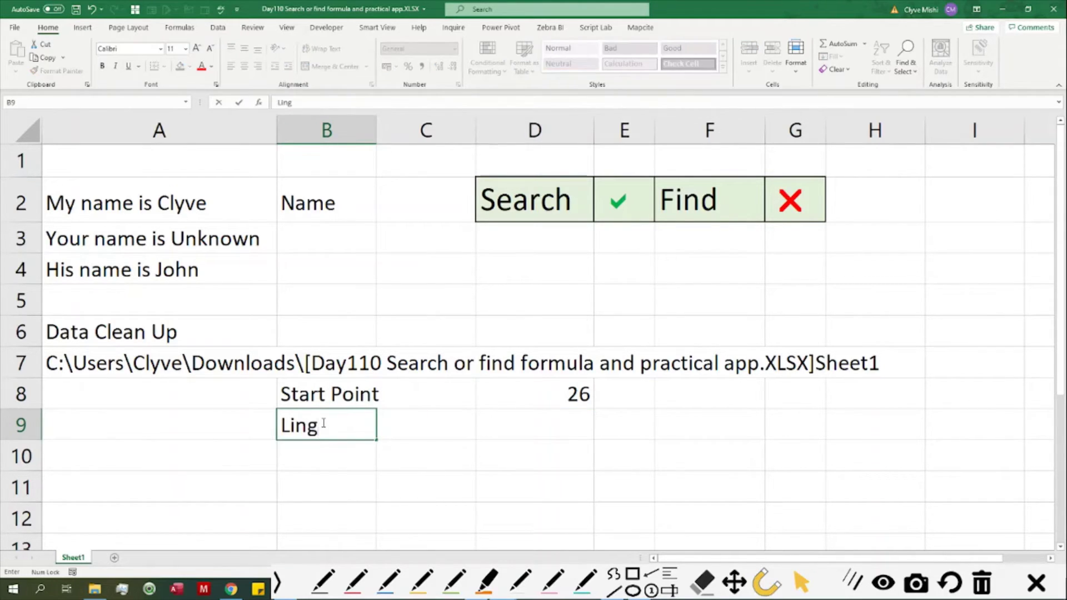
key(BackSpace)
key(BackSpace)
key(BackSpace)
text(ength)
click(509, 423)
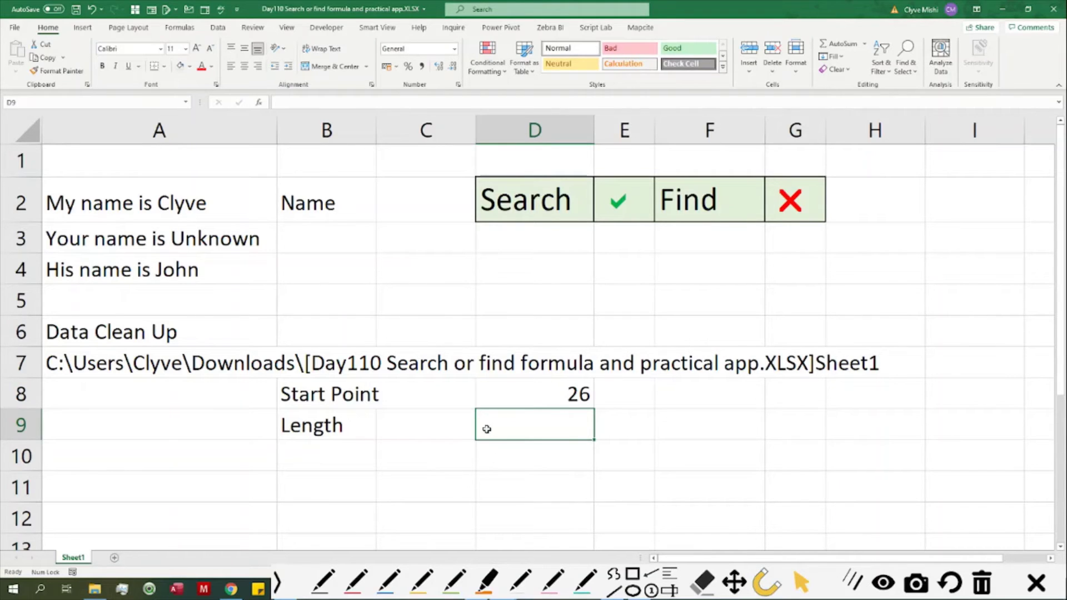
Enter the formula =FIND("]",A7,1) in cell D9 to locate the closing bracket in the path.
click(420, 430)
click(521, 425)
text(=find)
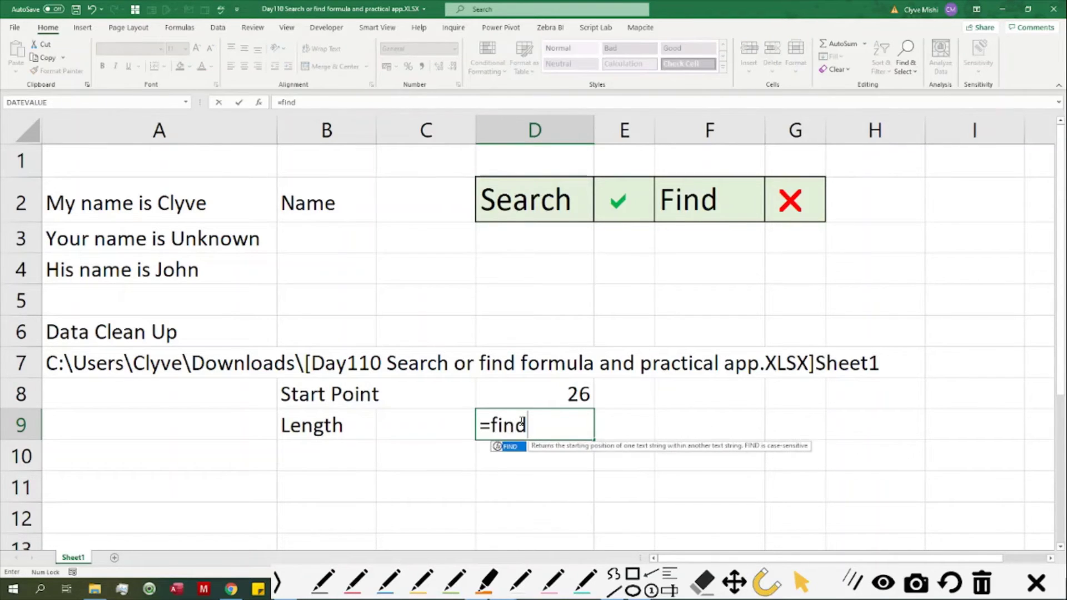
double_click(515, 451)
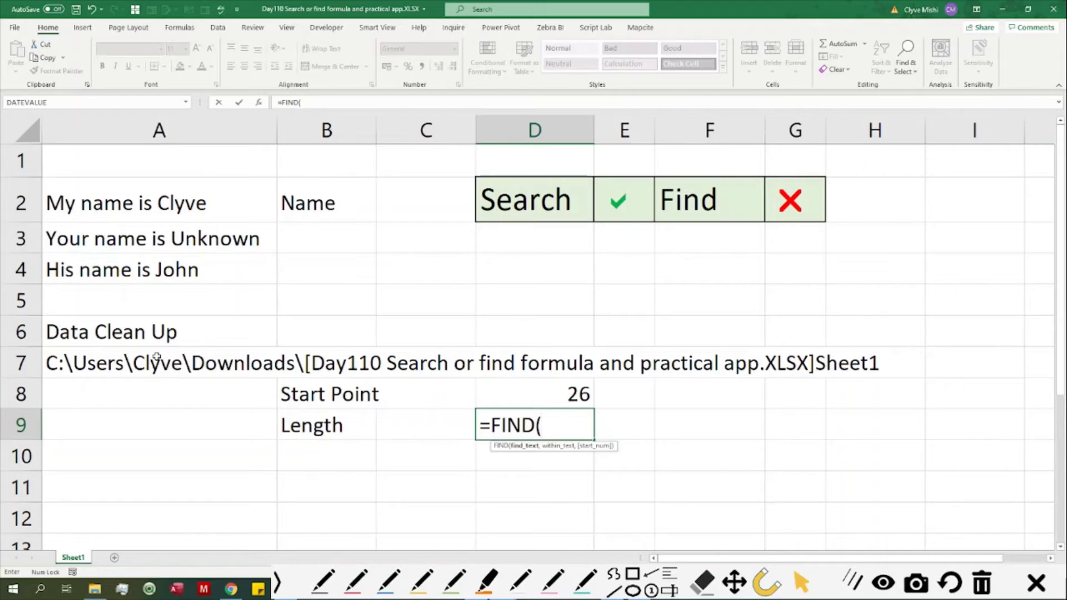
text("]",)
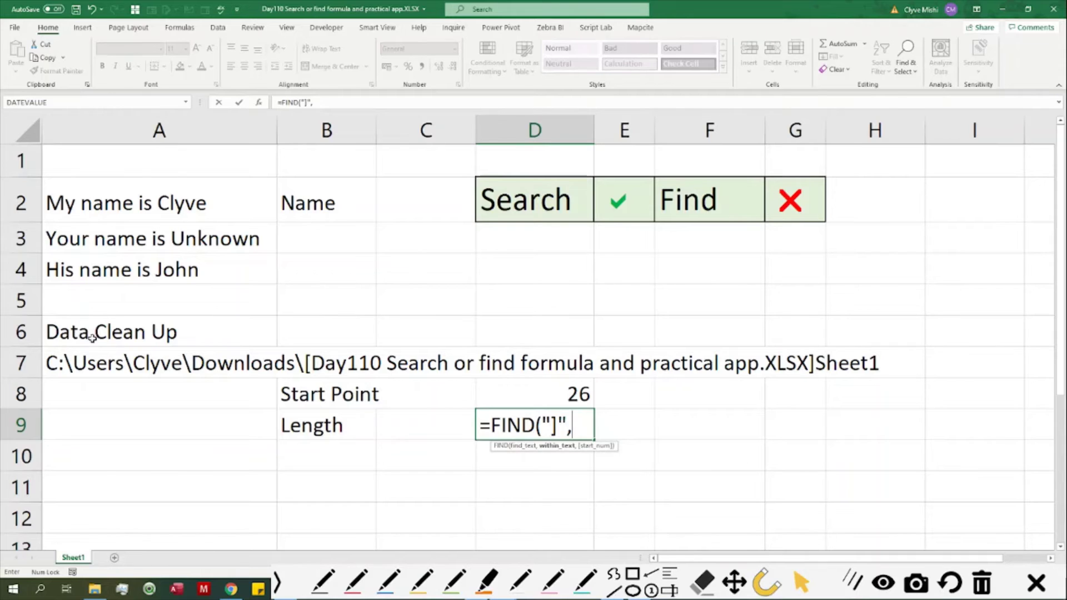
click(100, 366)
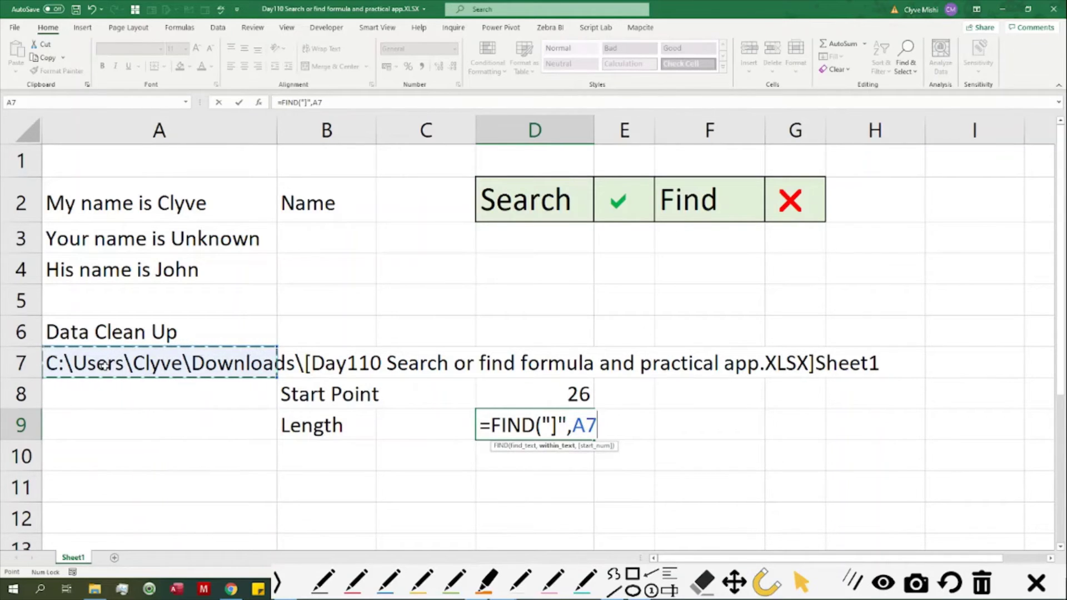
text(,1))
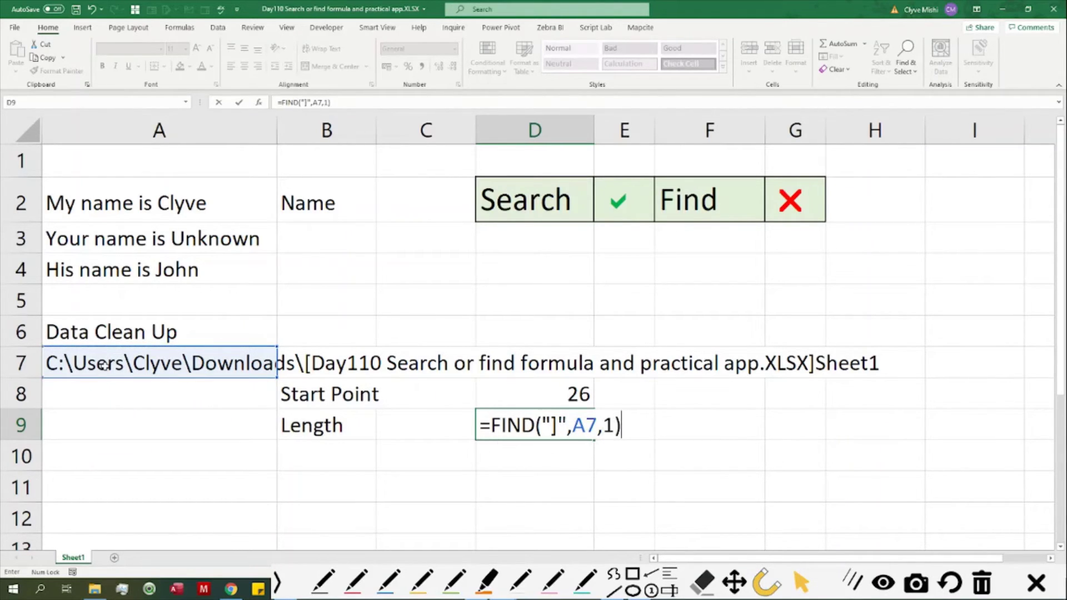
key(Return)
click(560, 425)
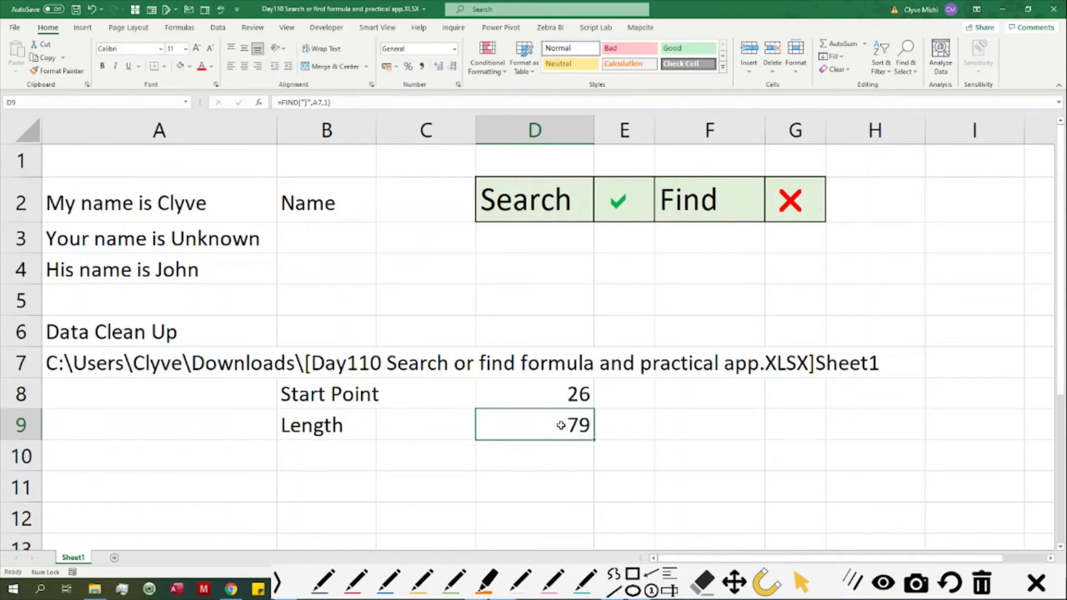
Replace the label in cell B9 with End Point.
click(370, 101)
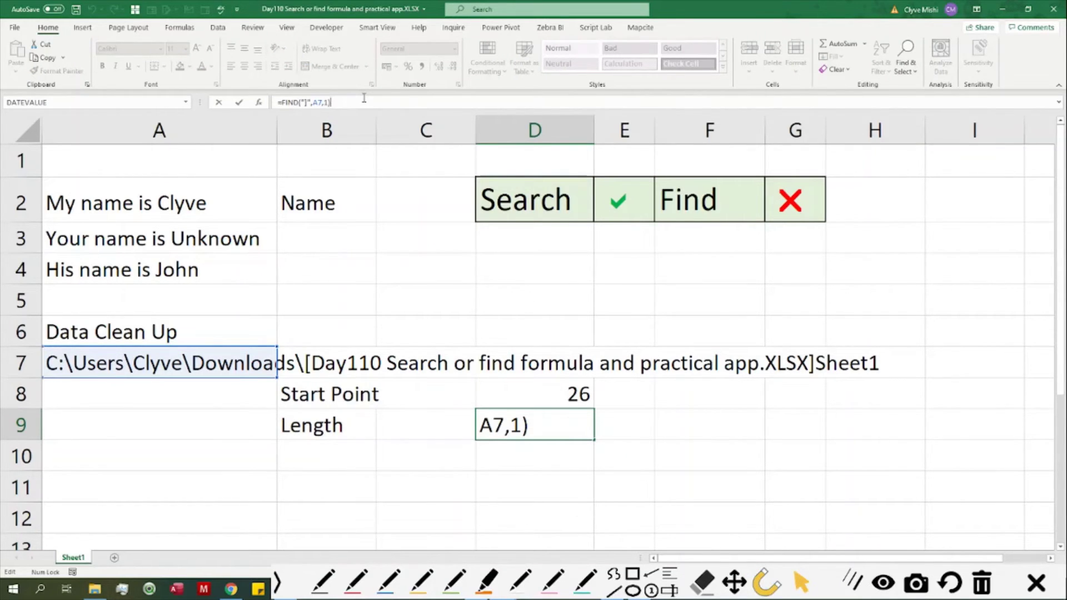
key(ctrl+Return)
click(306, 431)
text(End)
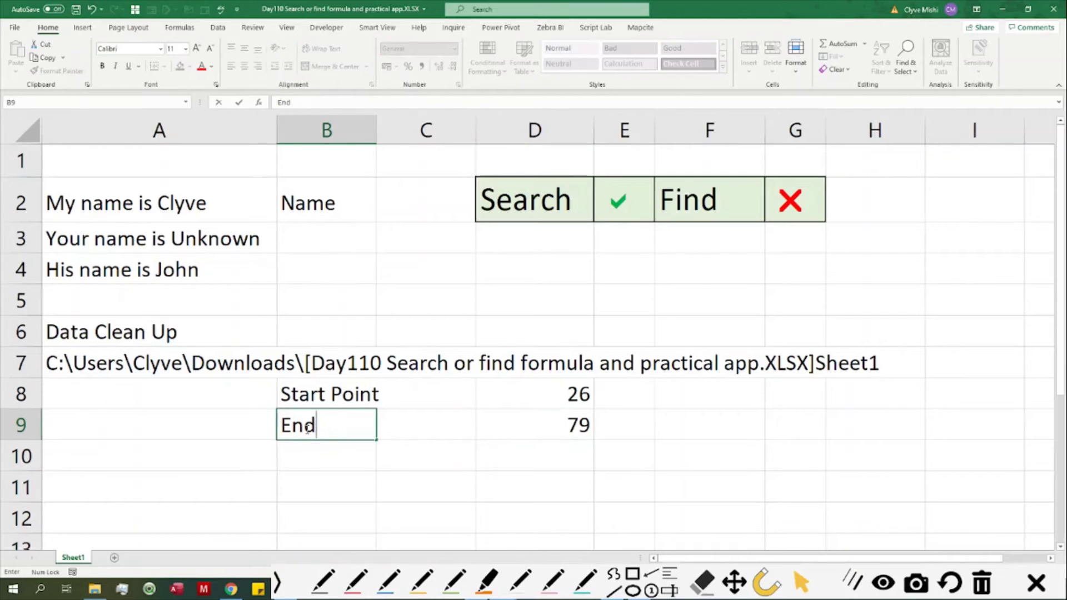
text( Point)
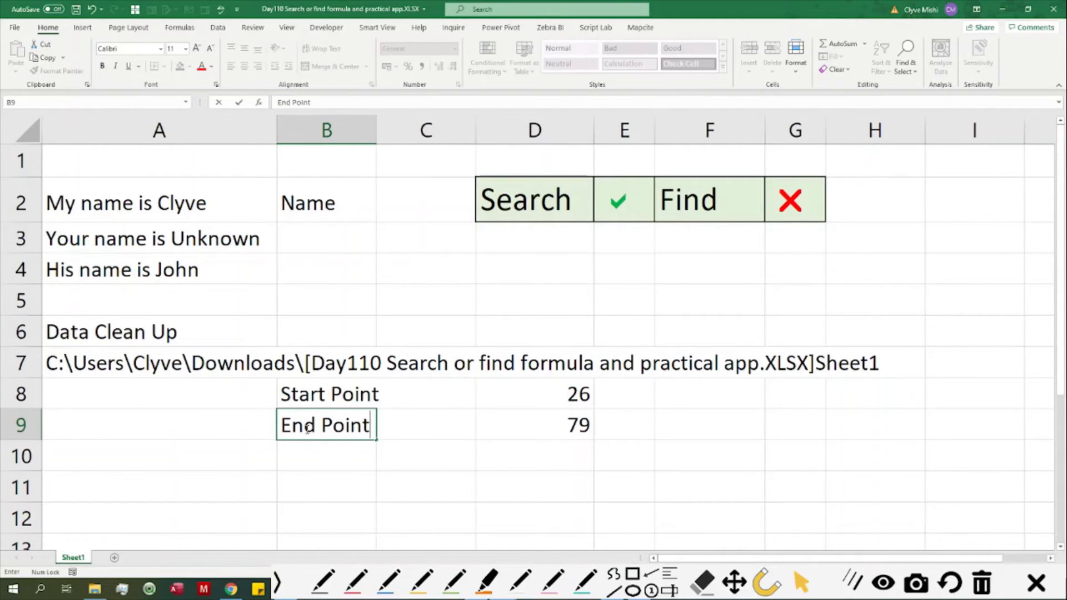
key(Return)
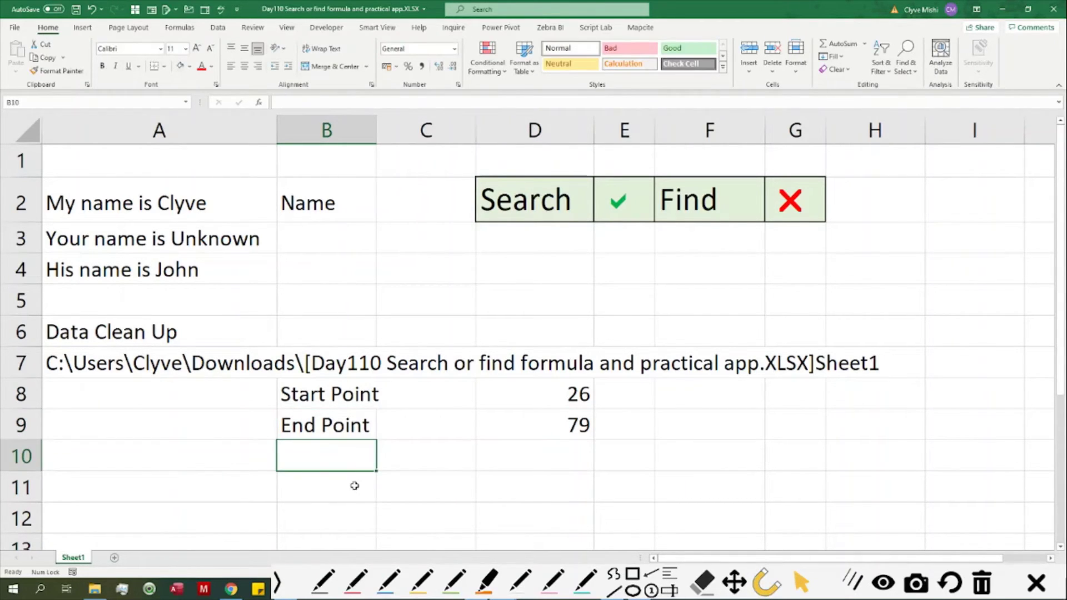
Enter the label Lenth in cell B10, below End Point.
text(Ling)
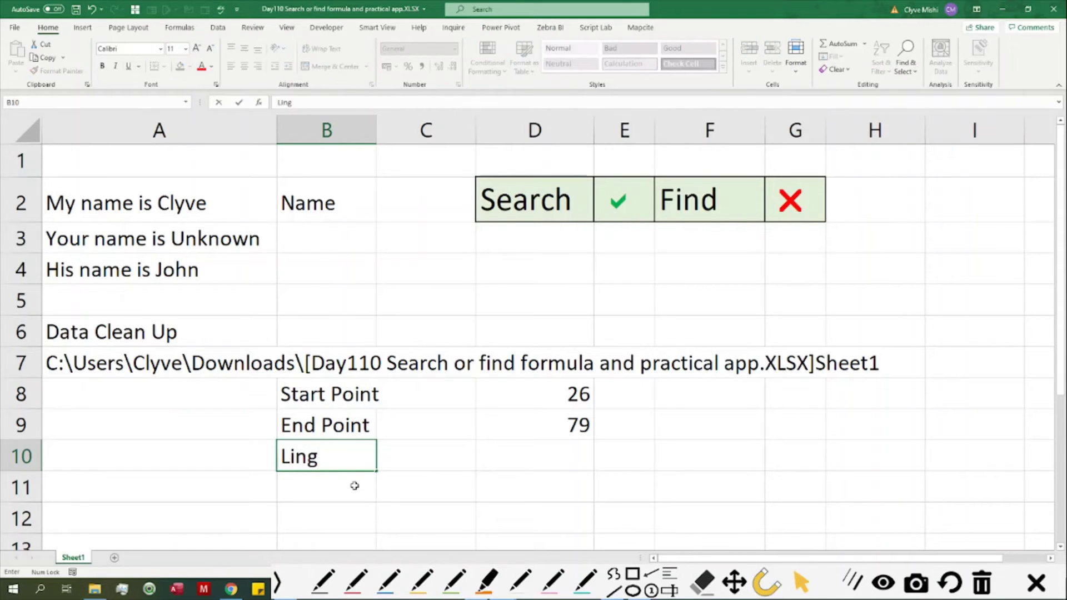
key(BackSpace)
key(BackSpace)
key(BackSpace)
text(enth)
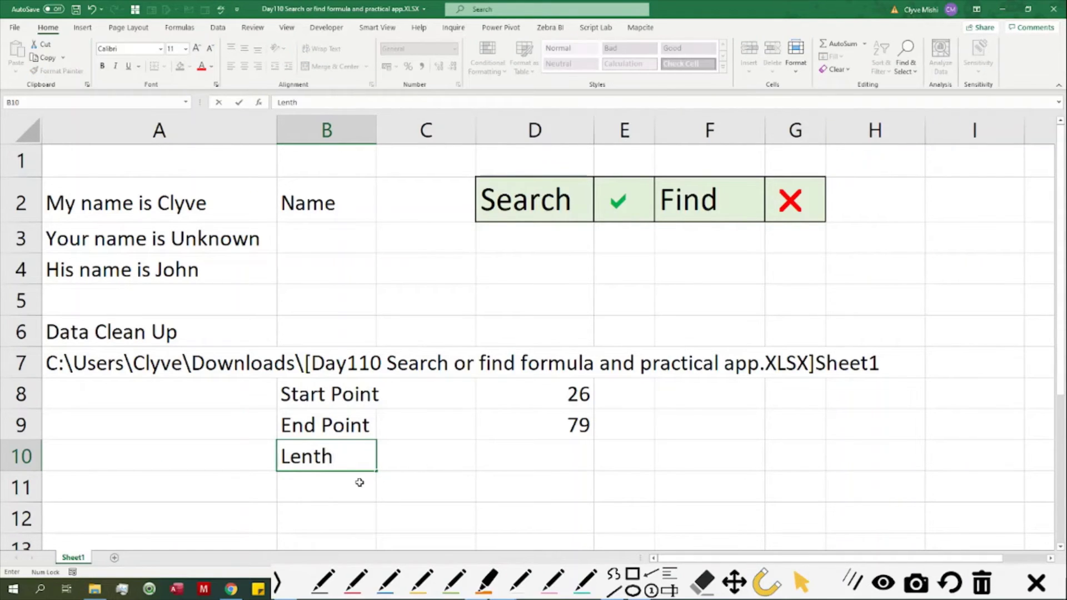
click(462, 453)
Enter a formula in cell D10 that subtracts the start point in D8 from the end point in D9.
click(512, 457)
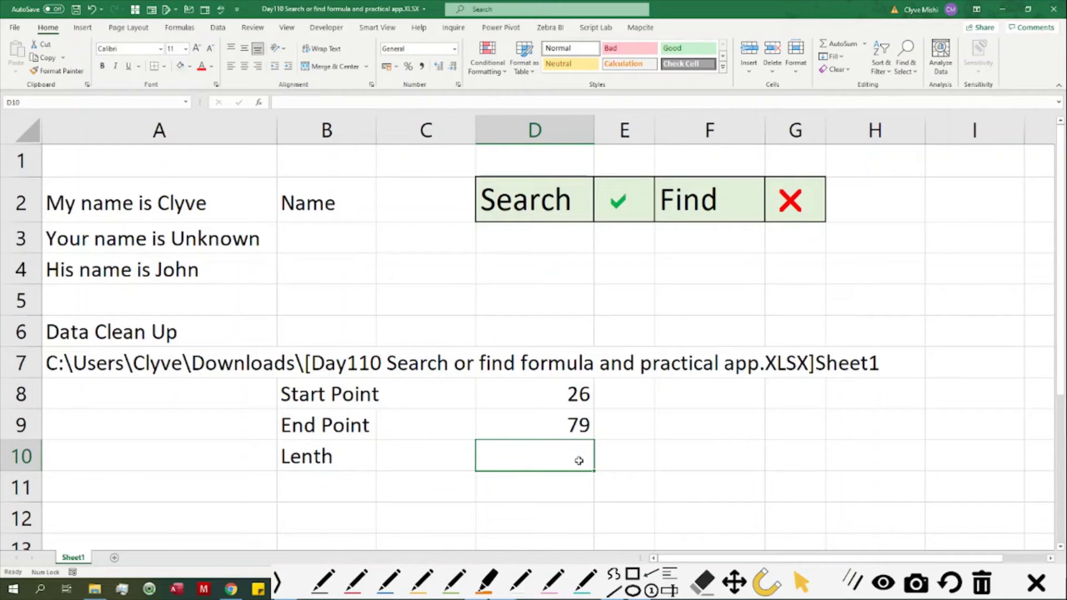
text(=)
click(575, 424)
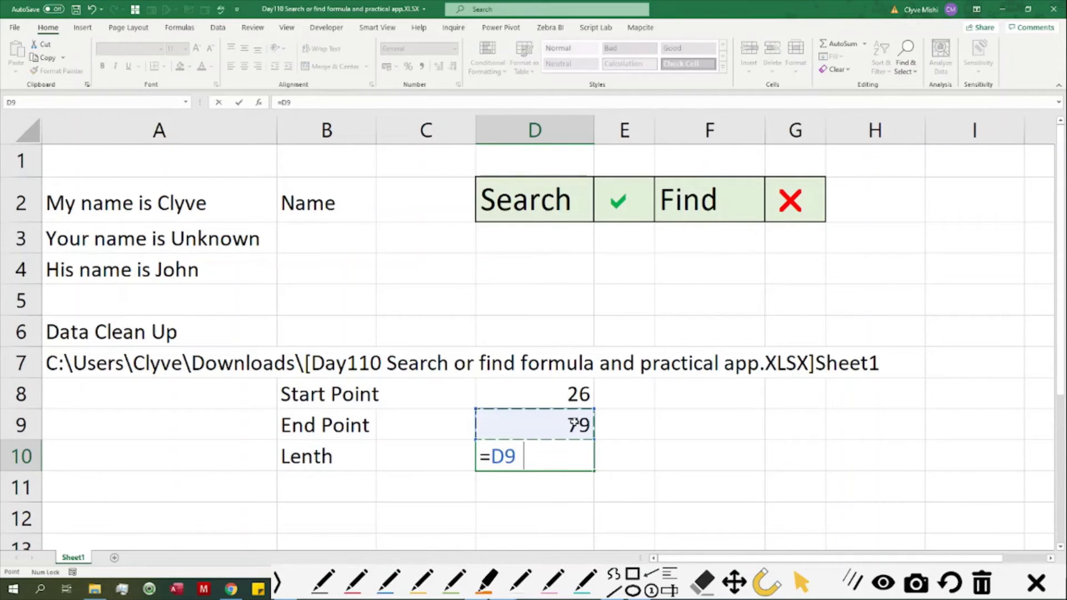
text(-)
click(574, 423)
key(Up)
key(Return)
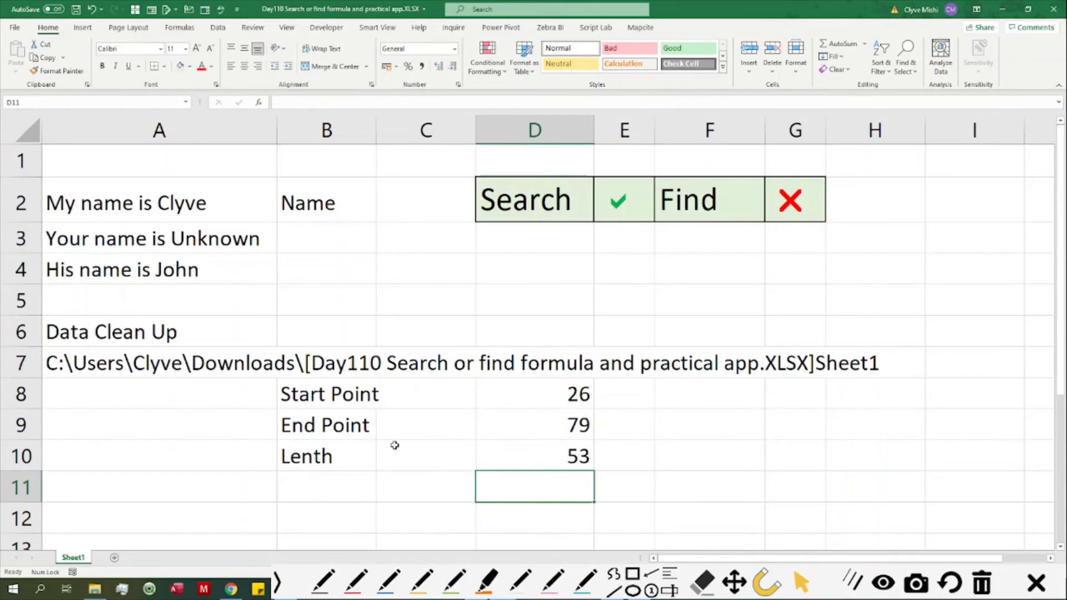
Add +1 to the FIND formula in cell D8 so the start point falls just after the opening bracket.
click(551, 392)
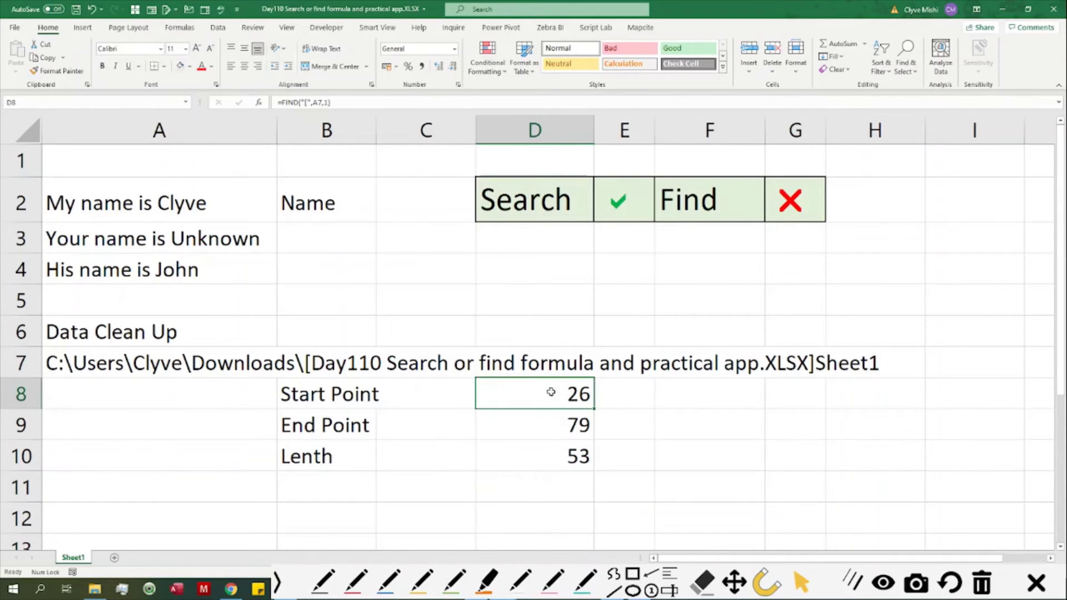
double_click(308, 364)
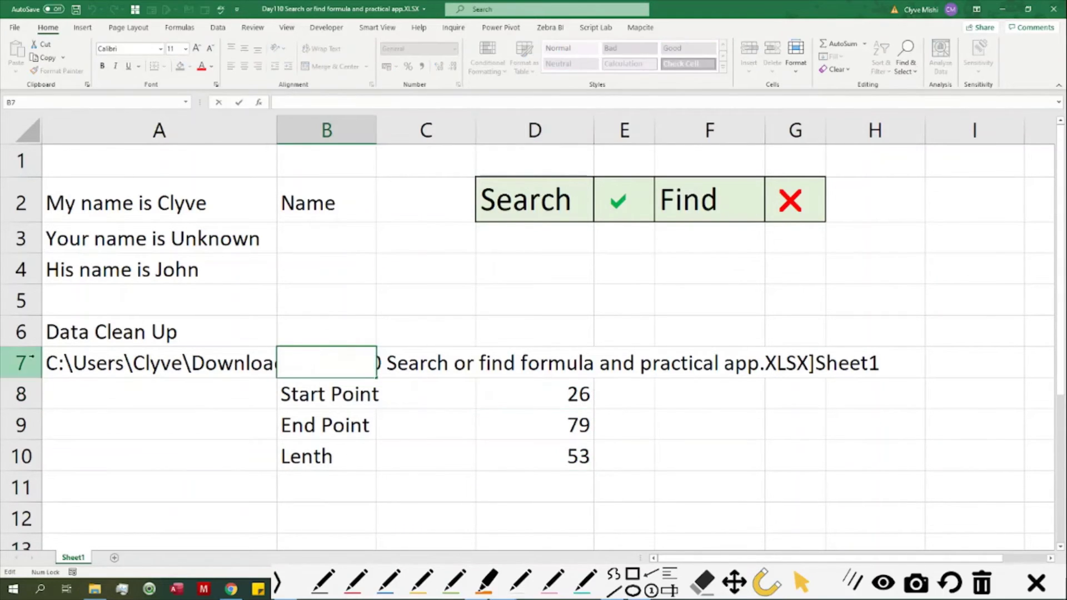
click(34, 362)
click(309, 368)
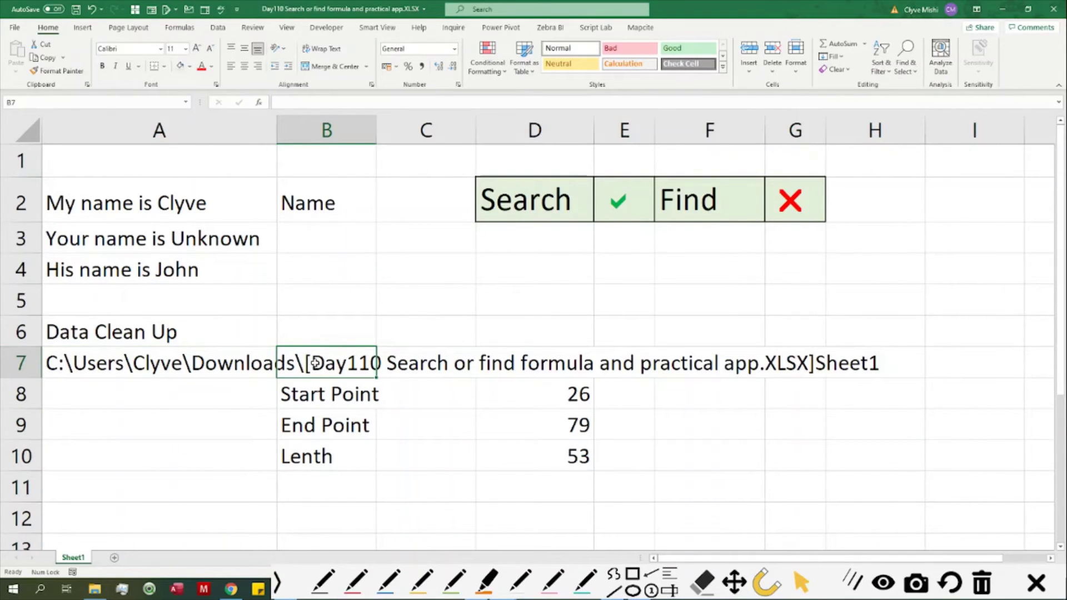
click(569, 398)
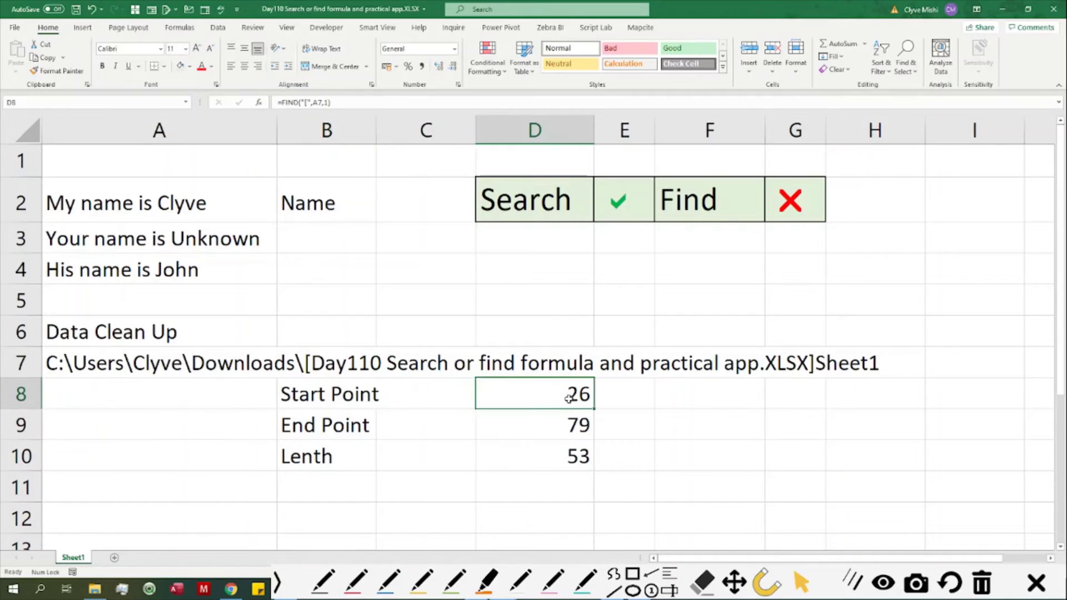
click(352, 102)
text(+1)
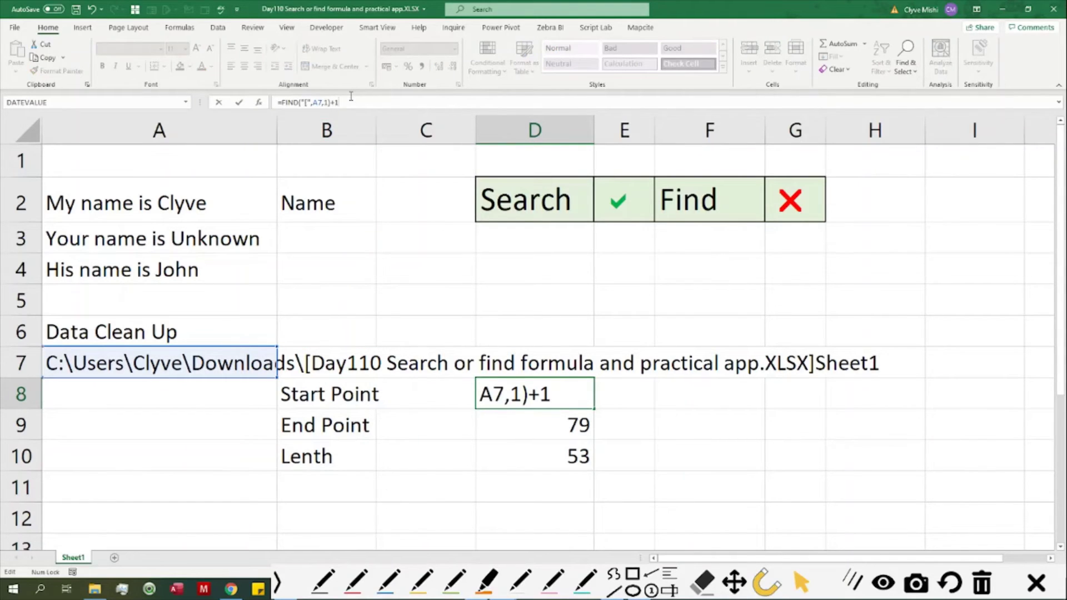
key(Return)
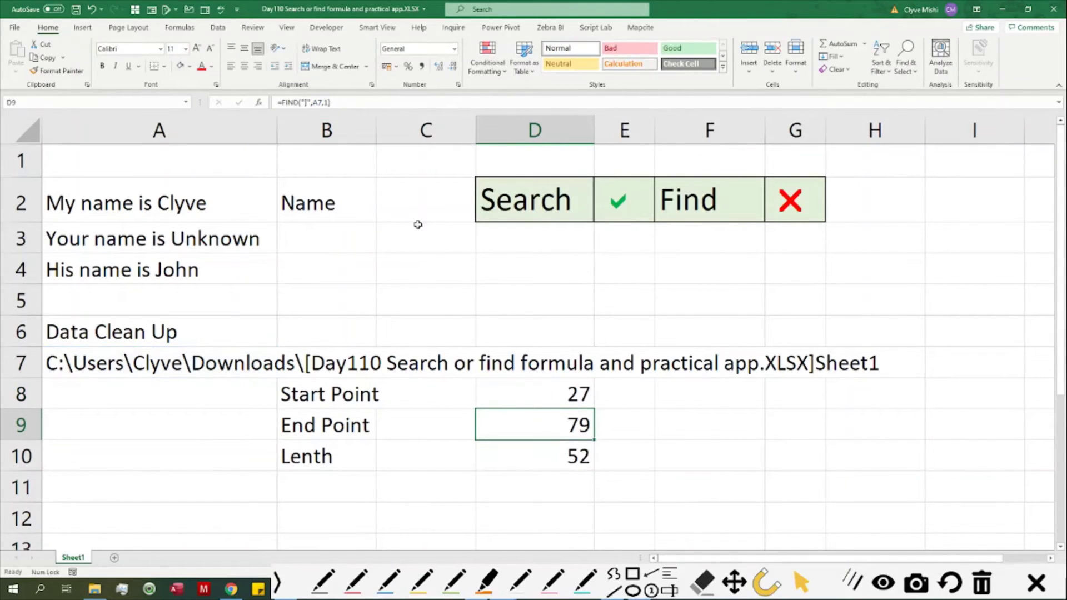
Enter the formula =MID(A7,D8,D10) in cell B11 to extract the bracketed workbook name.
click(539, 453)
click(367, 476)
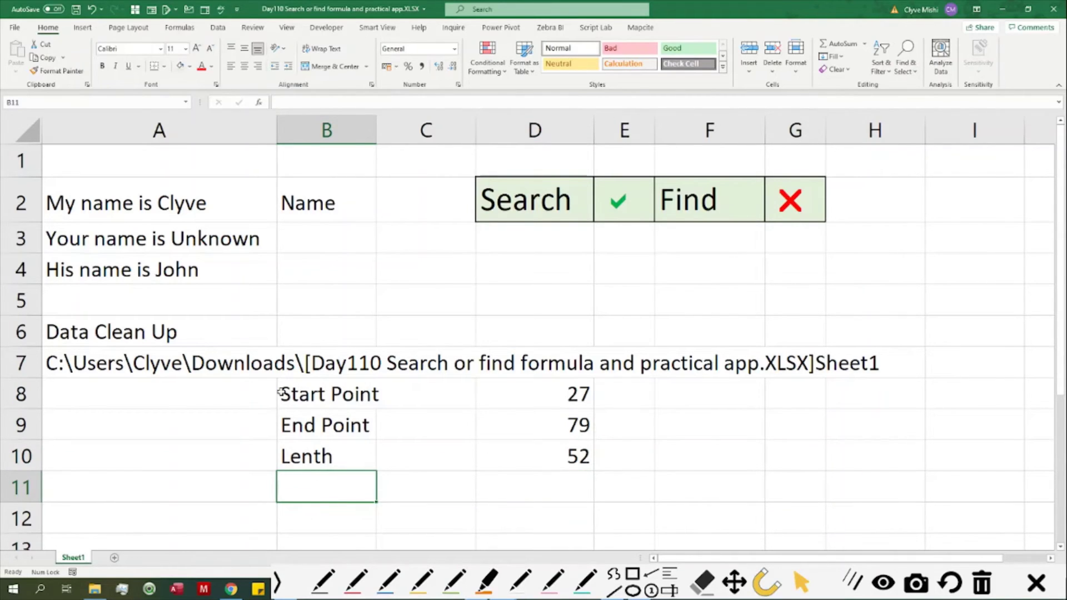
text(=mid)
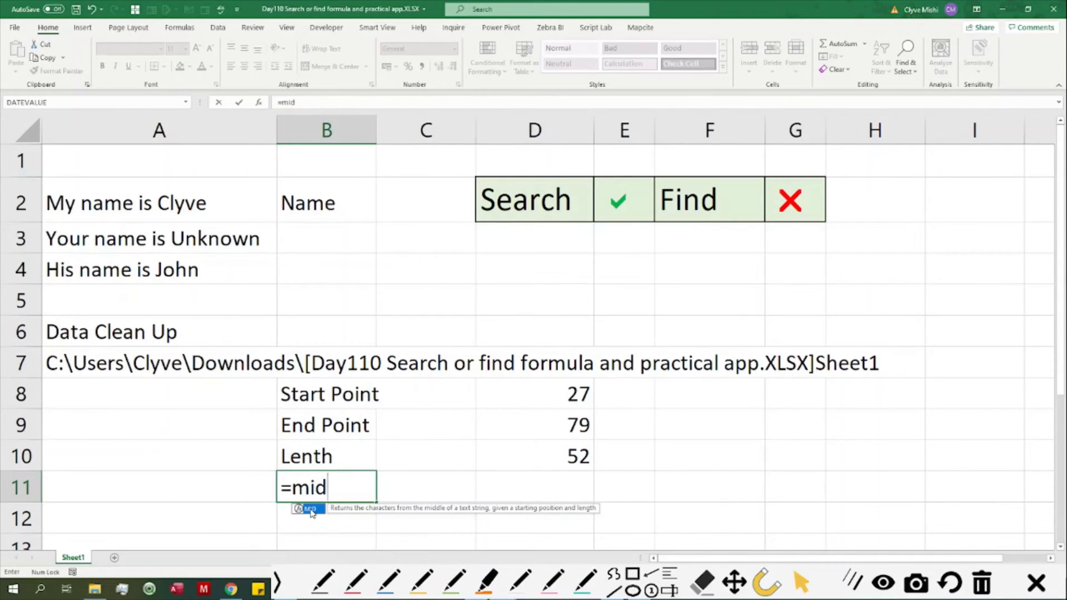
double_click(311, 510)
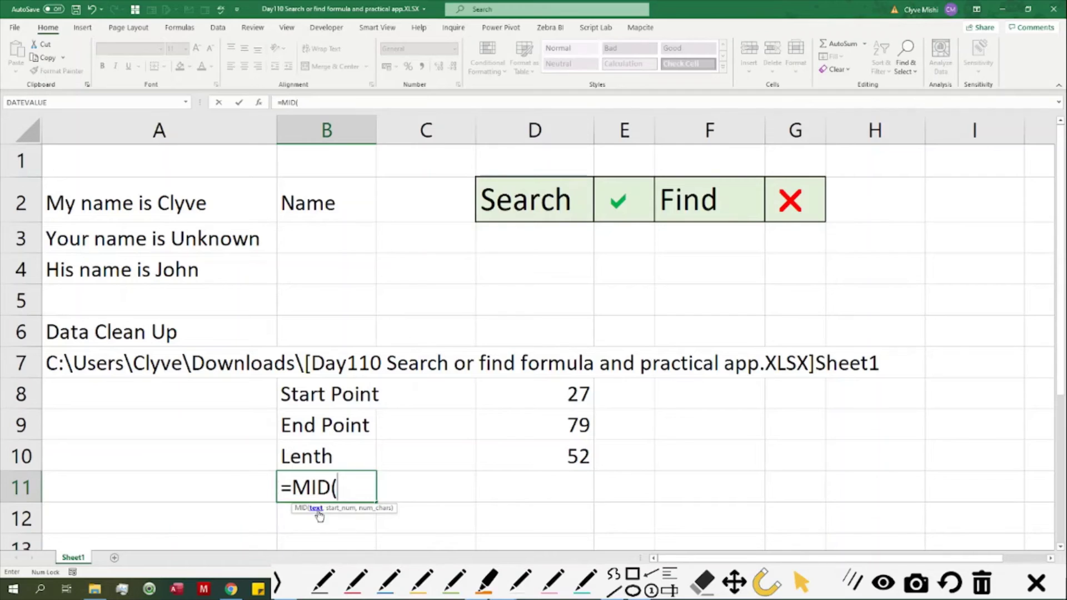
click(107, 362)
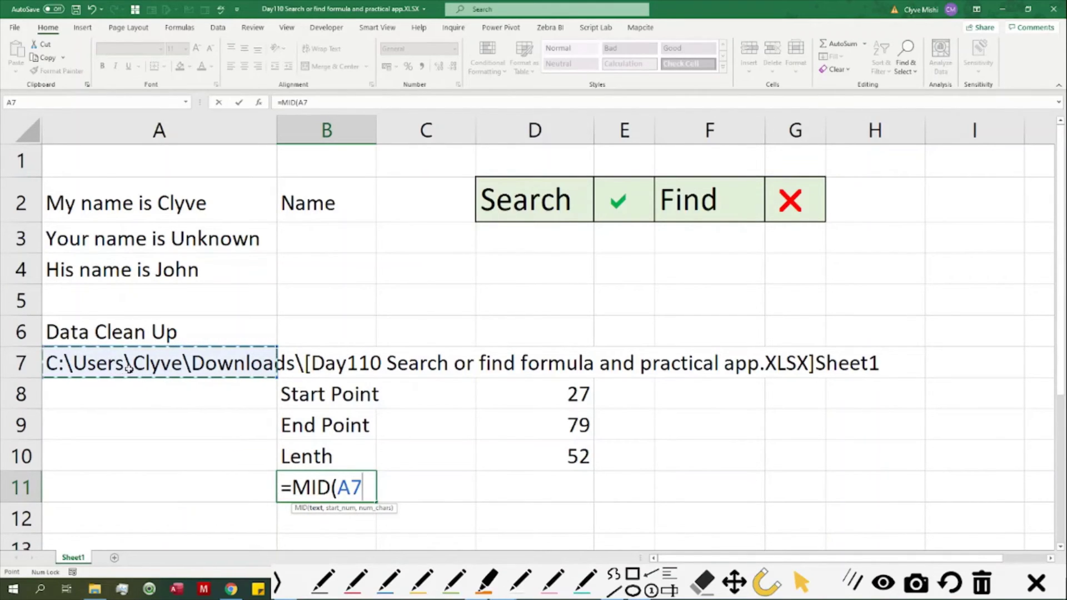
text(,)
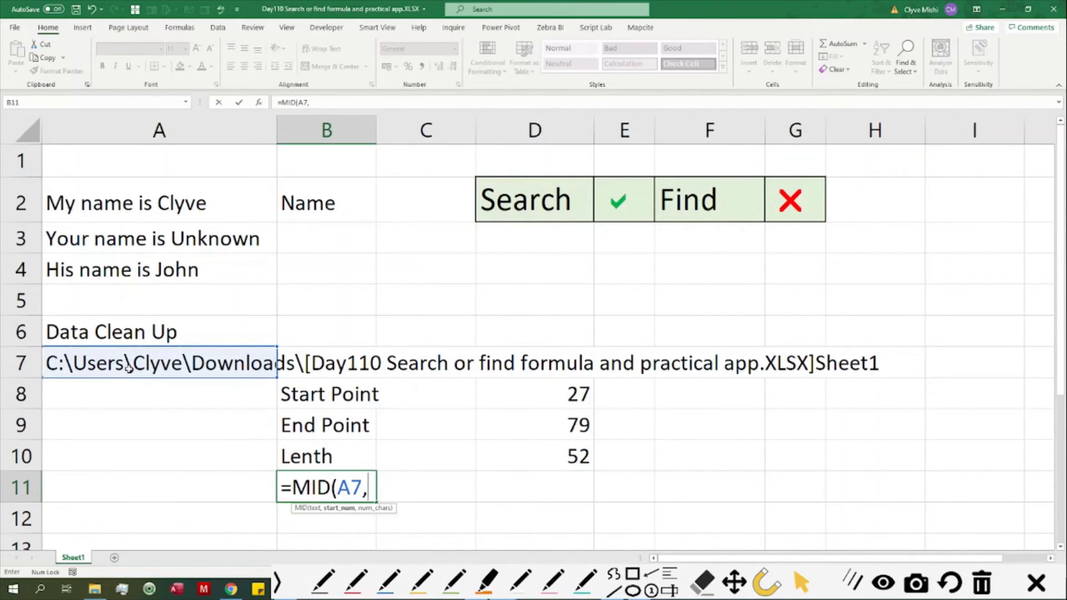
click(564, 395)
text(.)
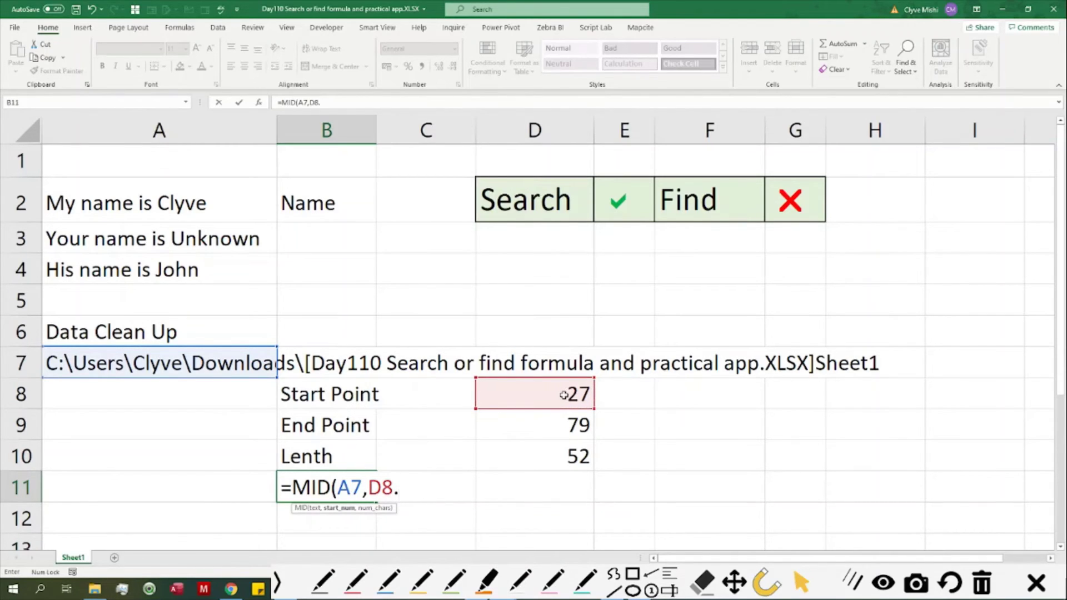
click(556, 456)
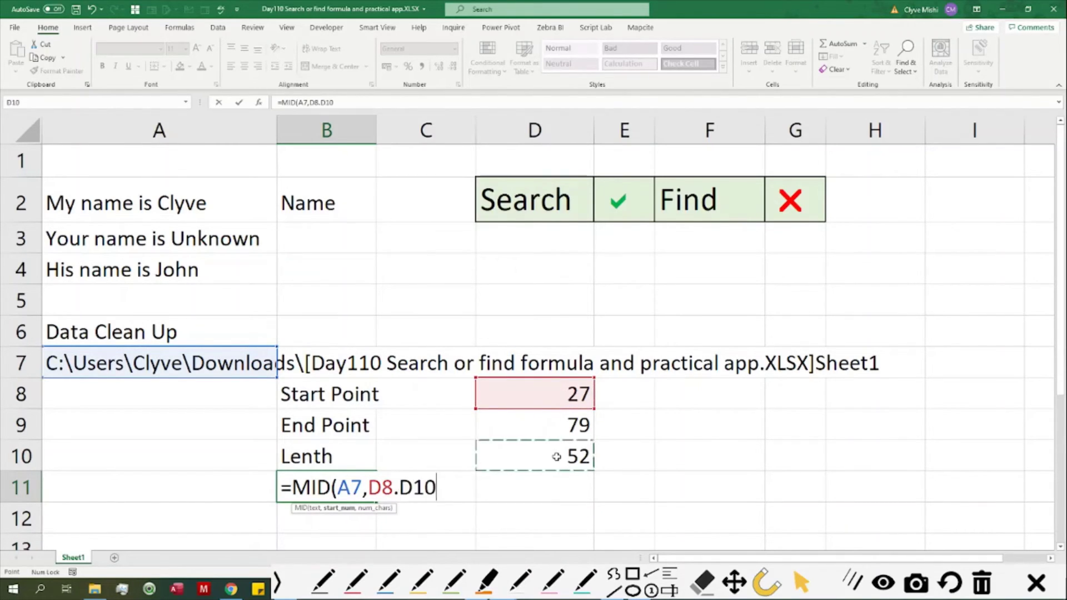
text())
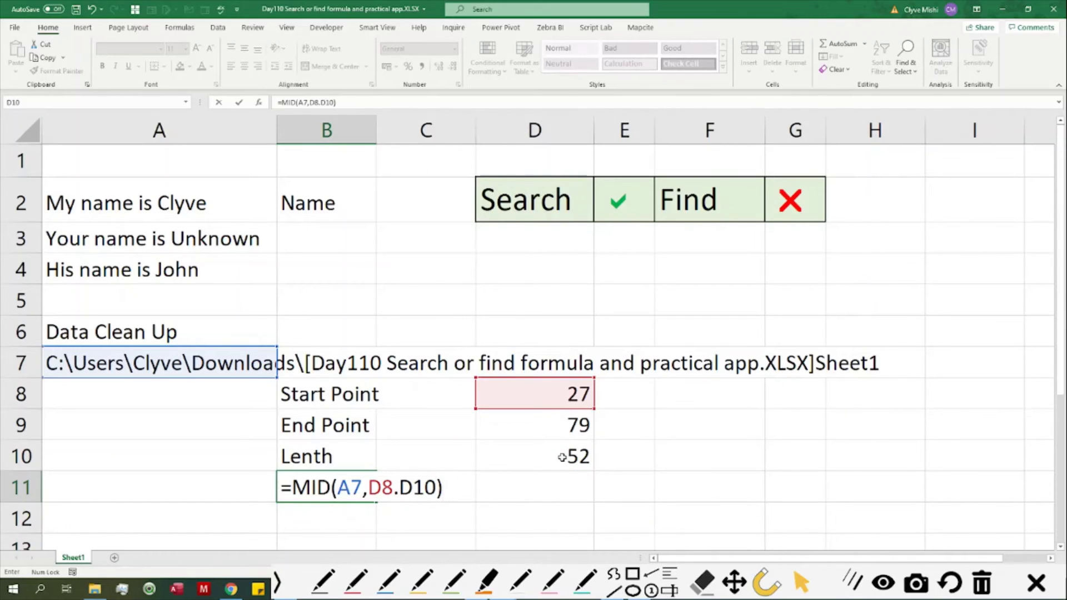
click(398, 488)
key(BackSpace)
text(,)
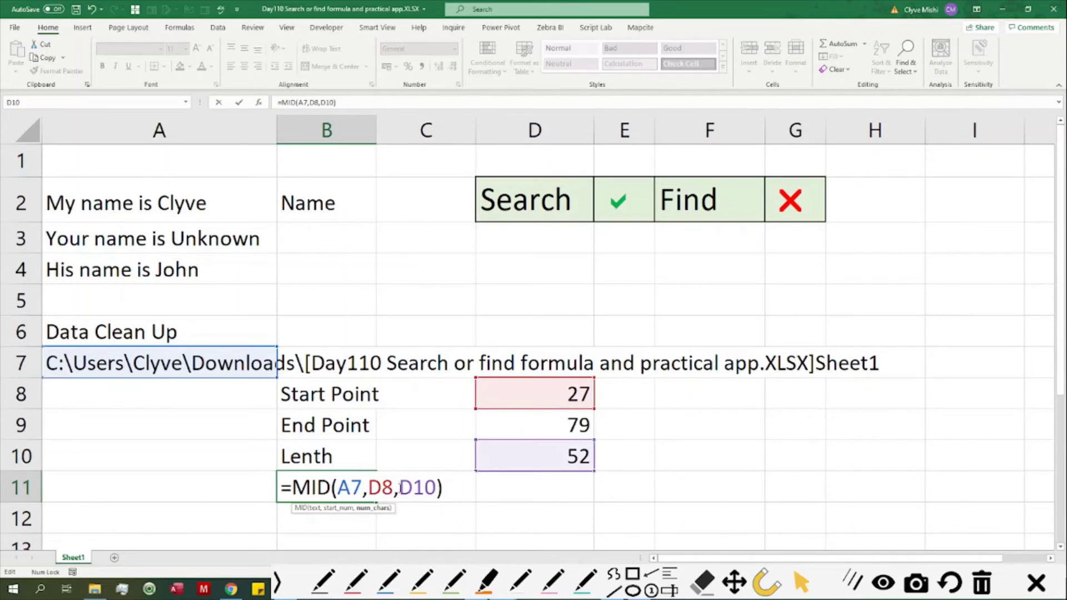
key(Return)
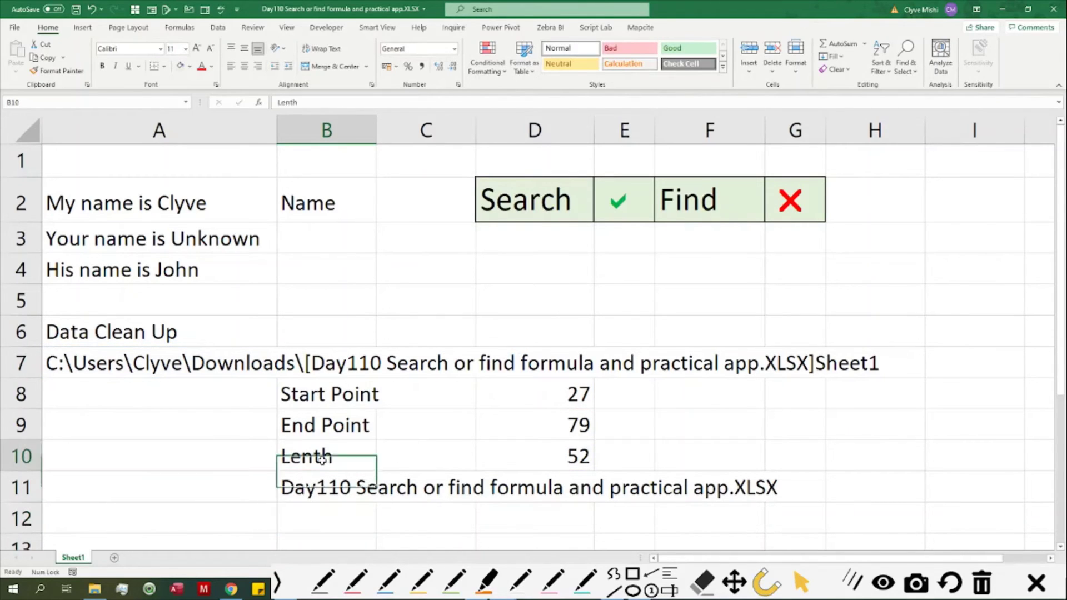
Correct the spelling of the label in cell B10 to Length.
click(322, 460)
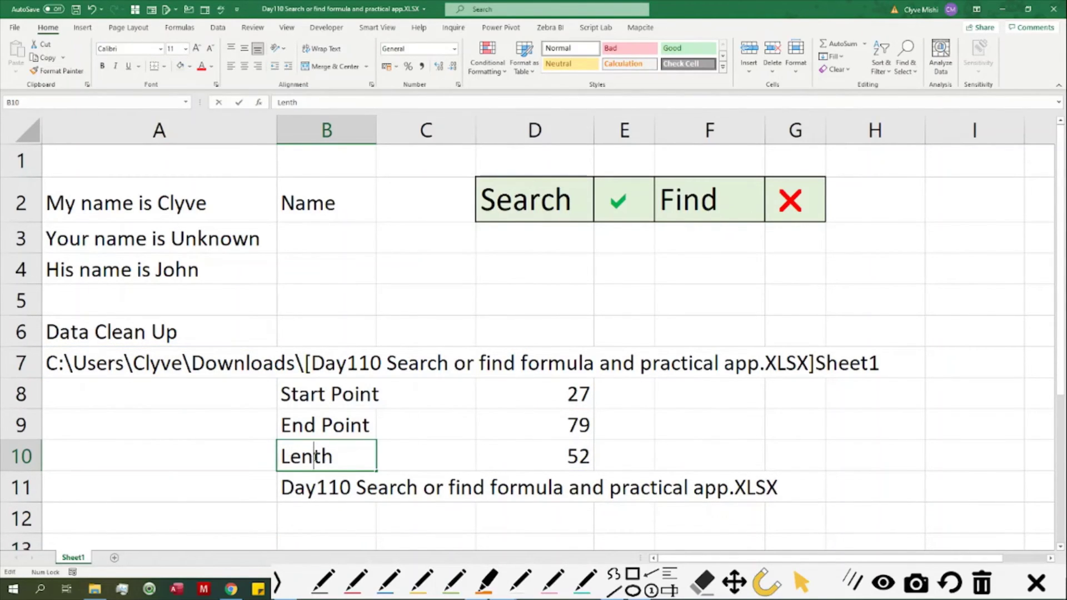
double_click(312, 457)
text(g)
key(Return)
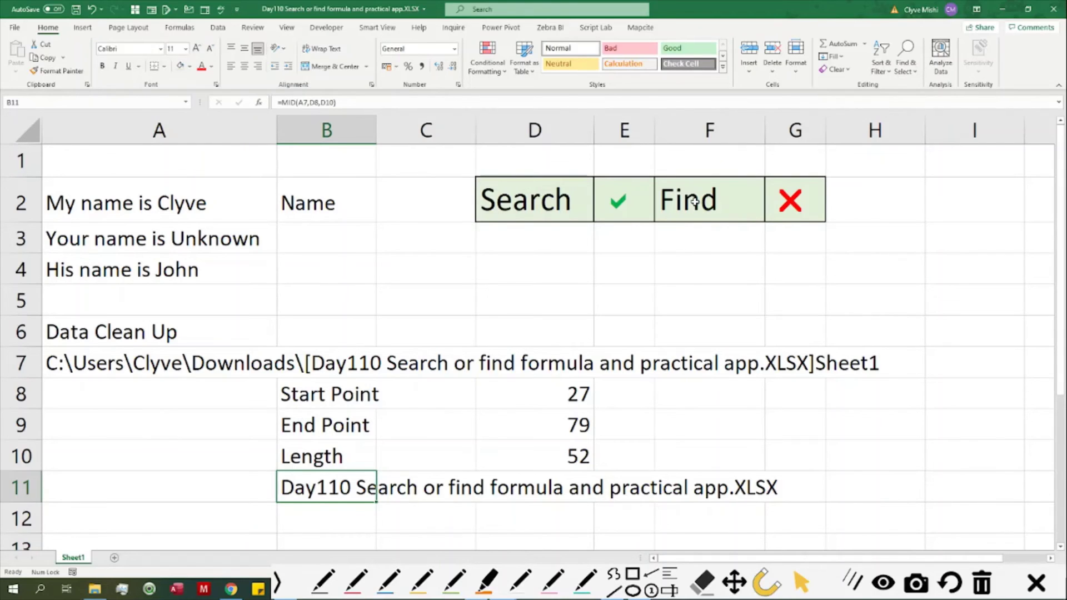
Replace the FIND function with SEARCH in the start point formula in cell D8, keeping its arguments and the +1.
click(546, 393)
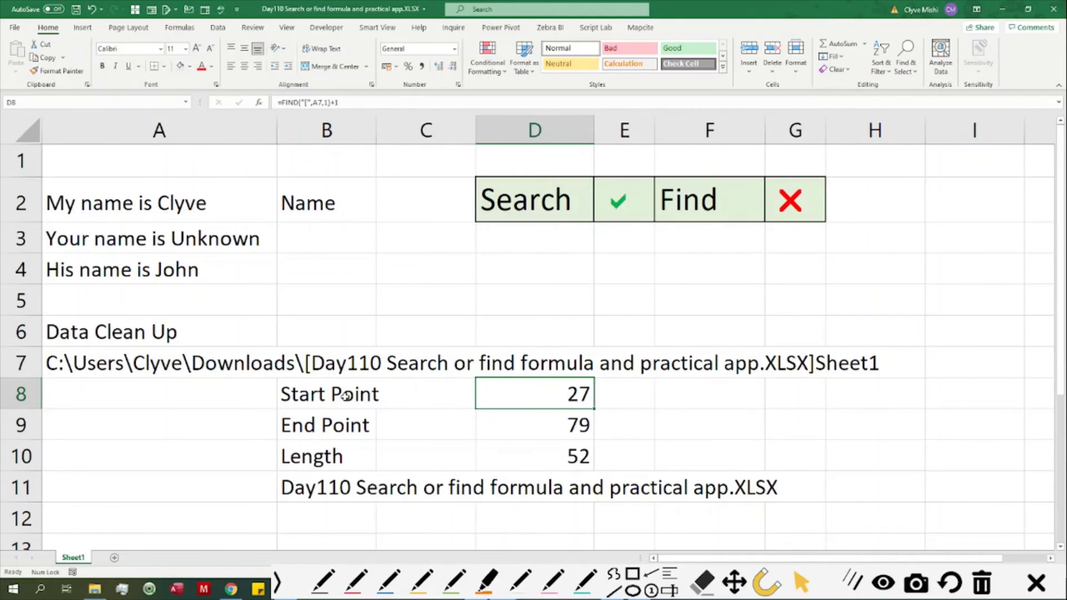
click(563, 426)
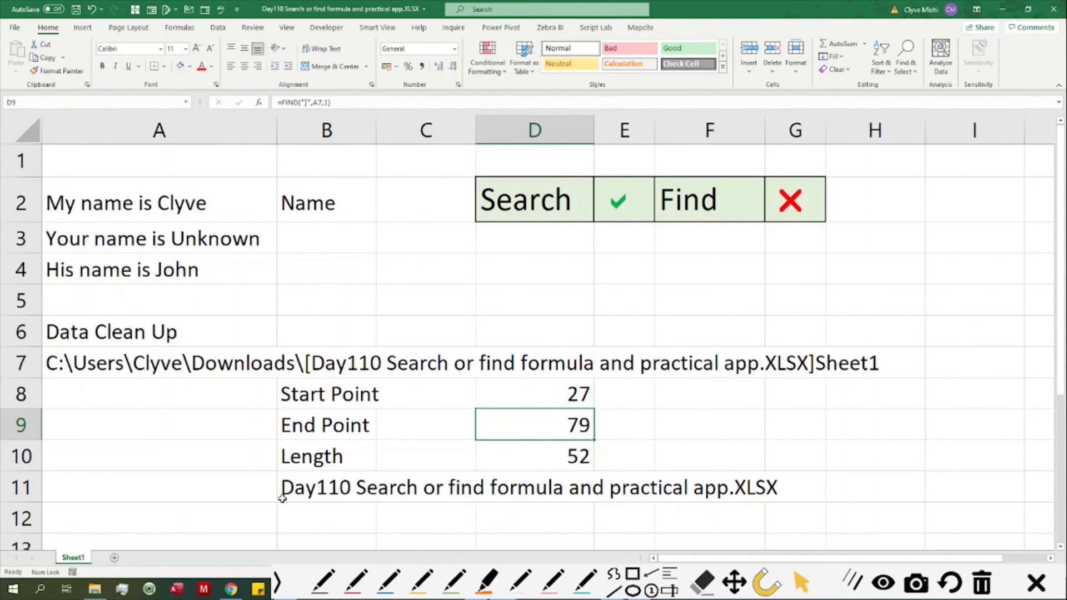
click(556, 395)
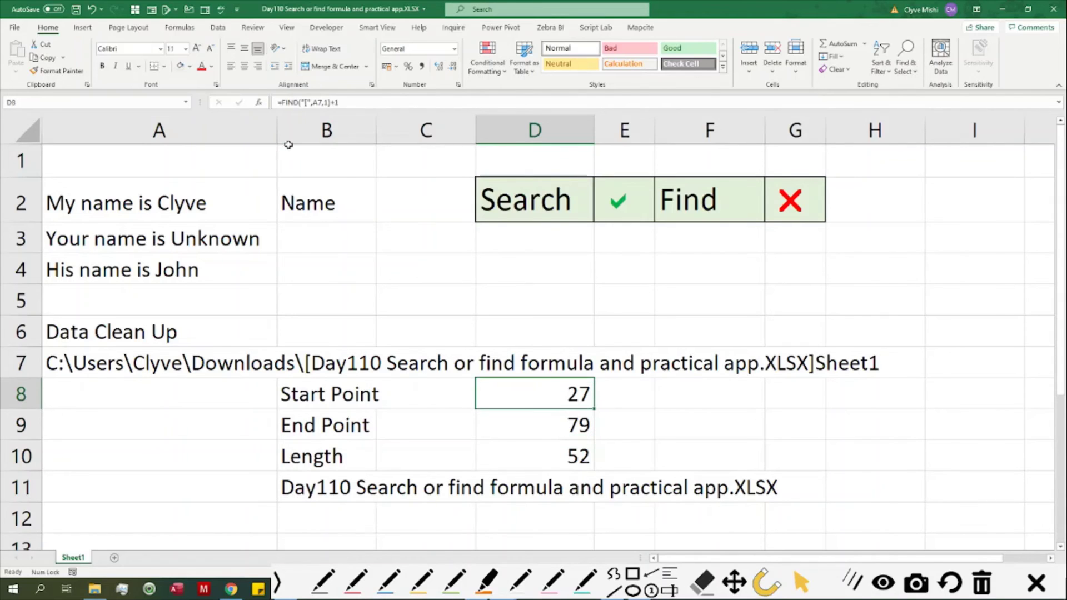
click(300, 103)
key(BackSpace)
key(BackSpace)
key(BackSpace)
key(BackSpace)
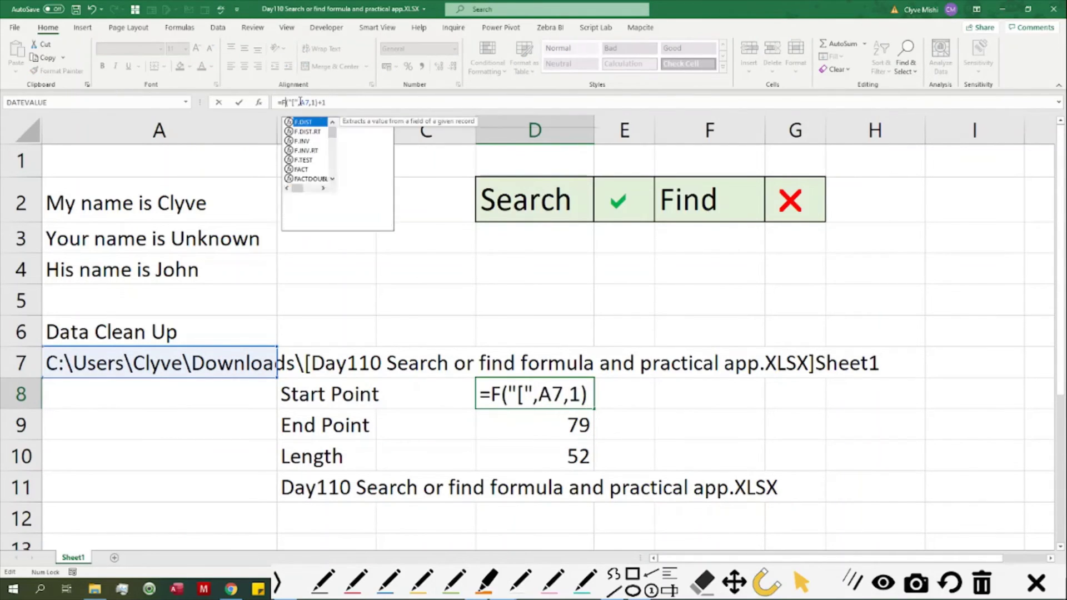
text(Search)
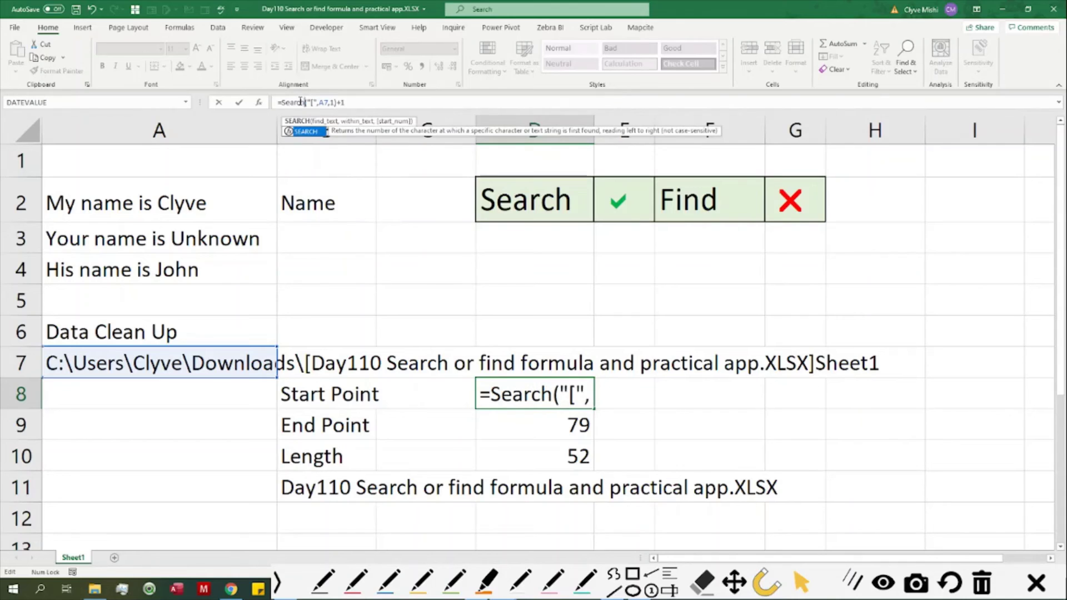
key(Return)
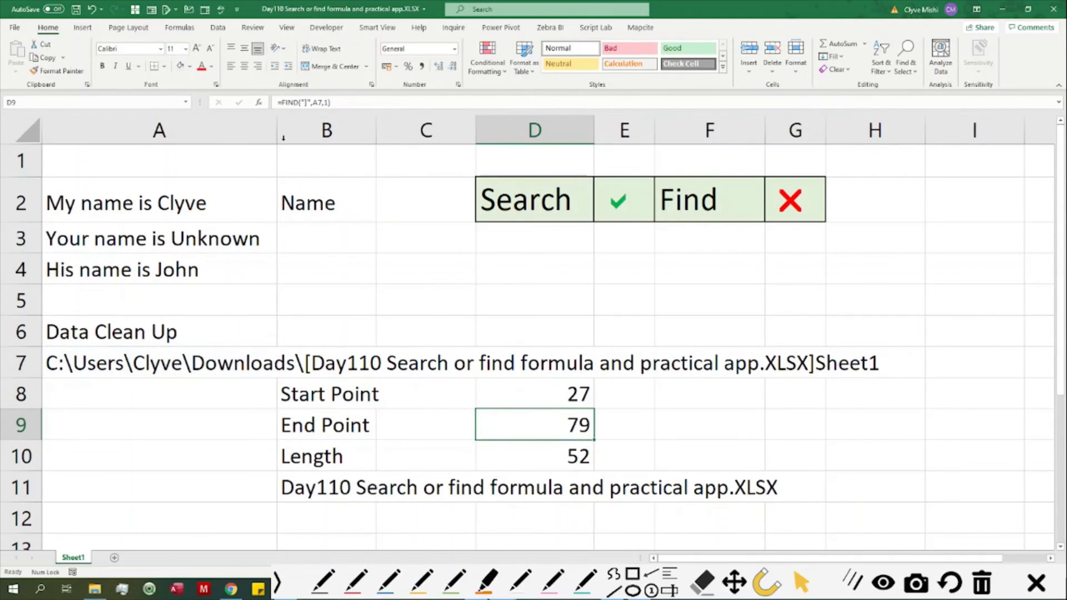
Replace the FIND function with SEARCH in the end point formula in cell D9, keeping its arguments.
click(300, 104)
key(BackSpace)
key(BackSpace)
key(BackSpace)
key(BackSpace)
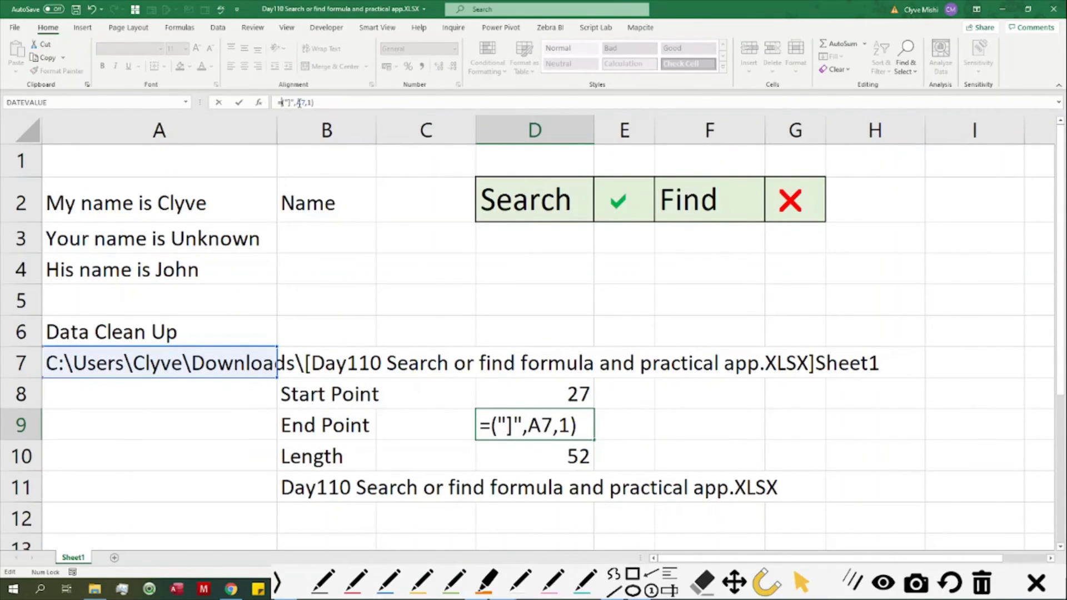
text(E)
key(BackSpace)
text(Serch)
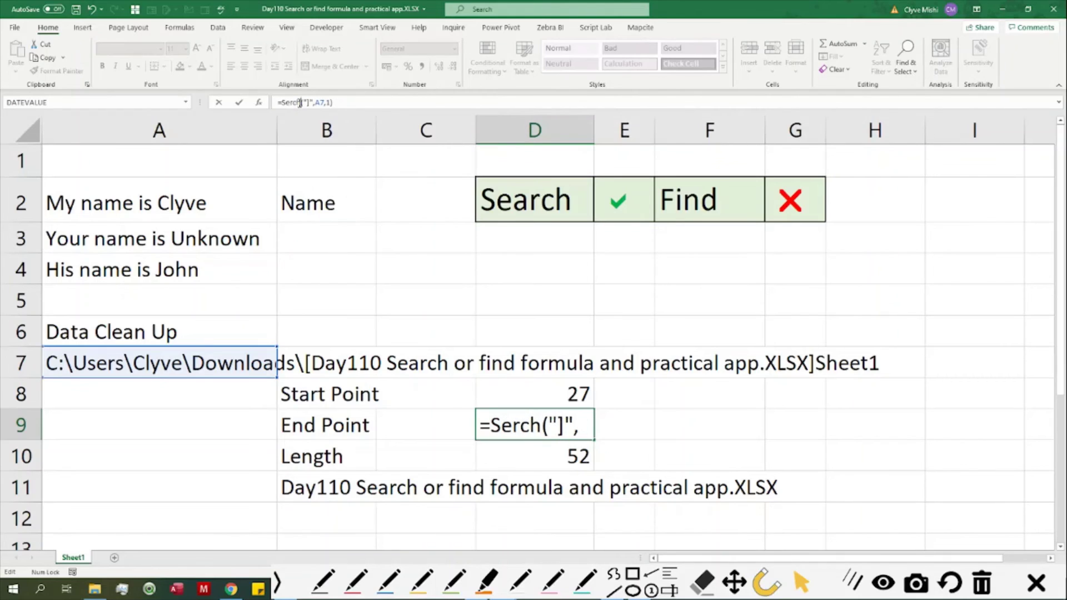
key(BackSpace)
key(BackSpace)
text(ach)
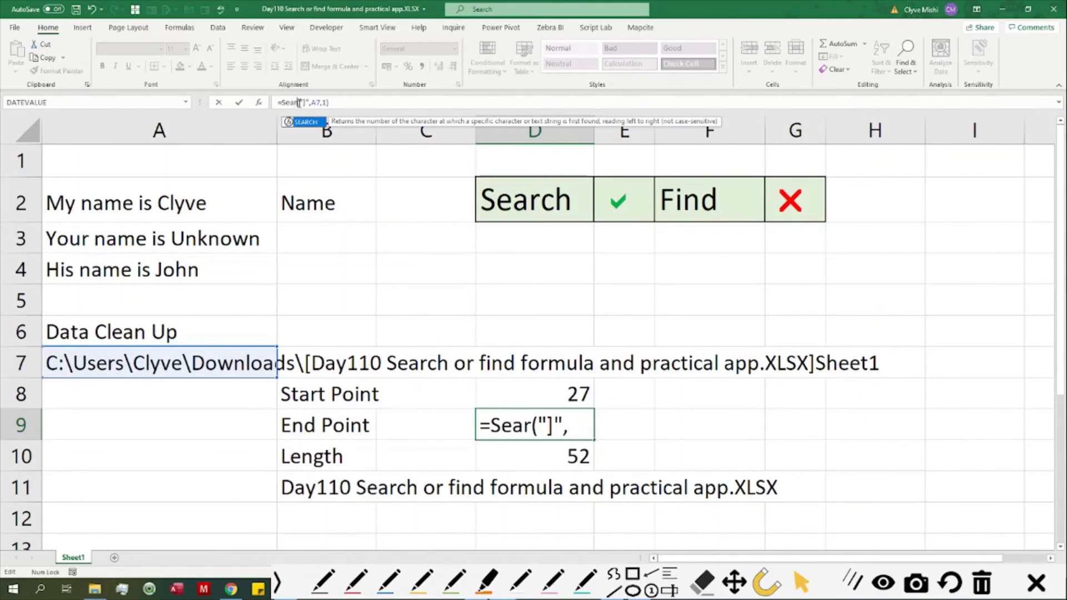
key(Return)
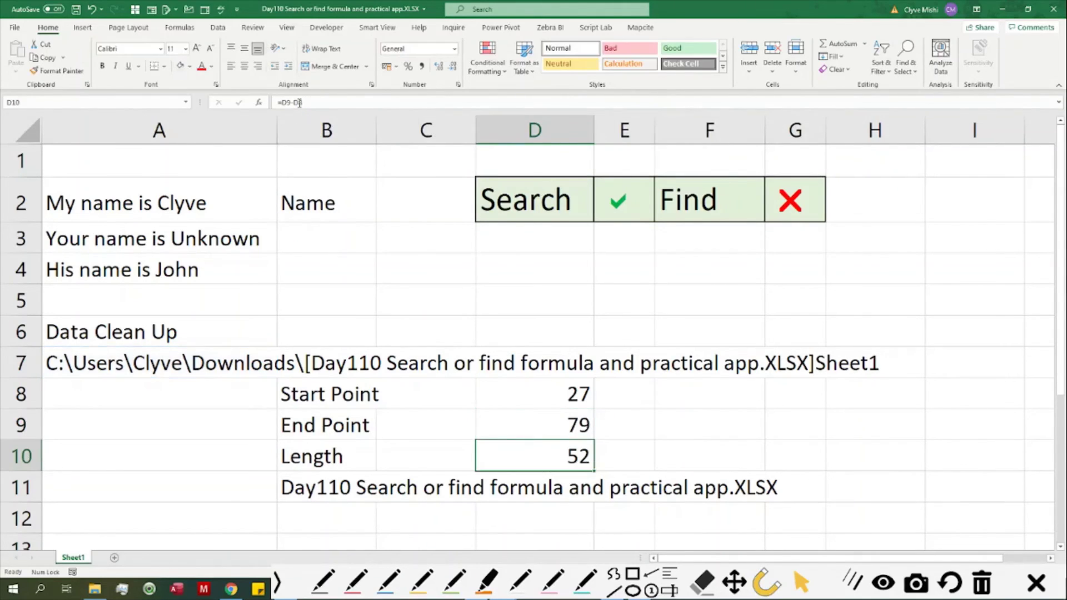
Review the end point and length formulas in D9 and D10 and the MID formula in B11.
click(585, 422)
click(564, 465)
double_click(342, 484)
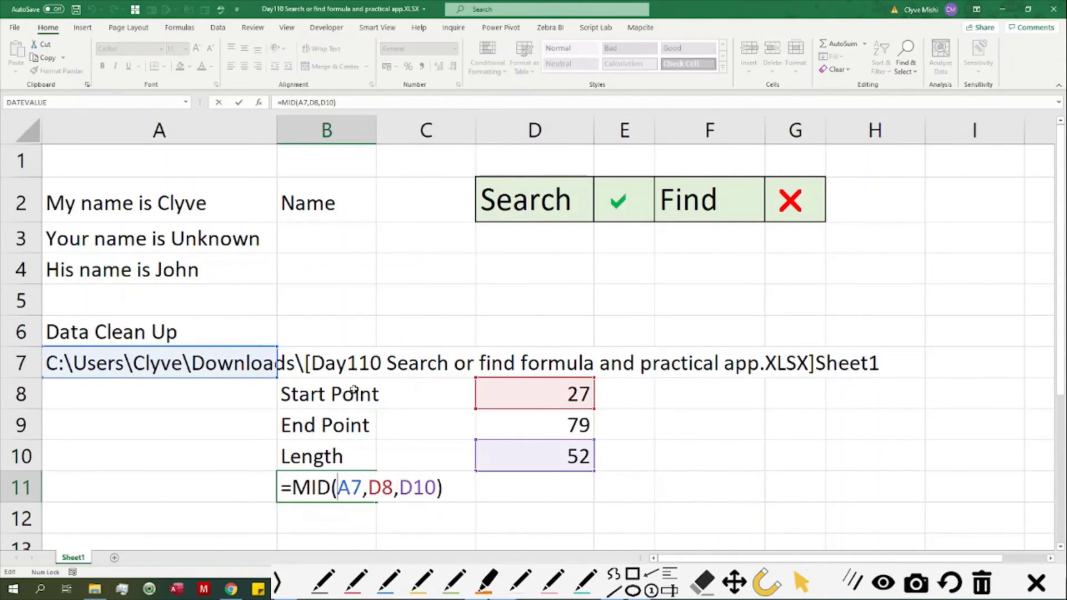
key(Return)
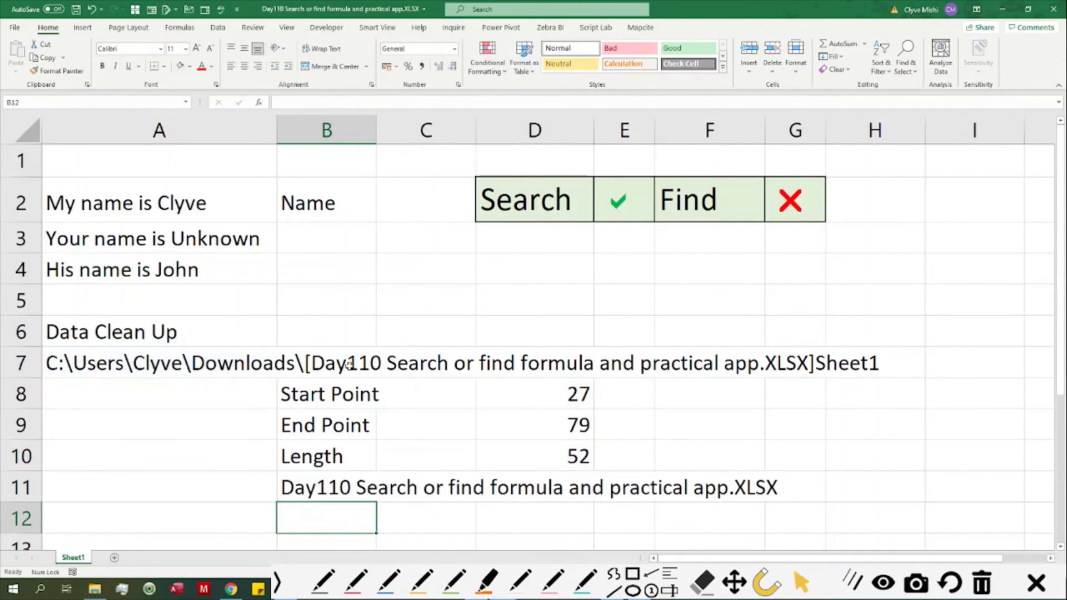
click(329, 490)
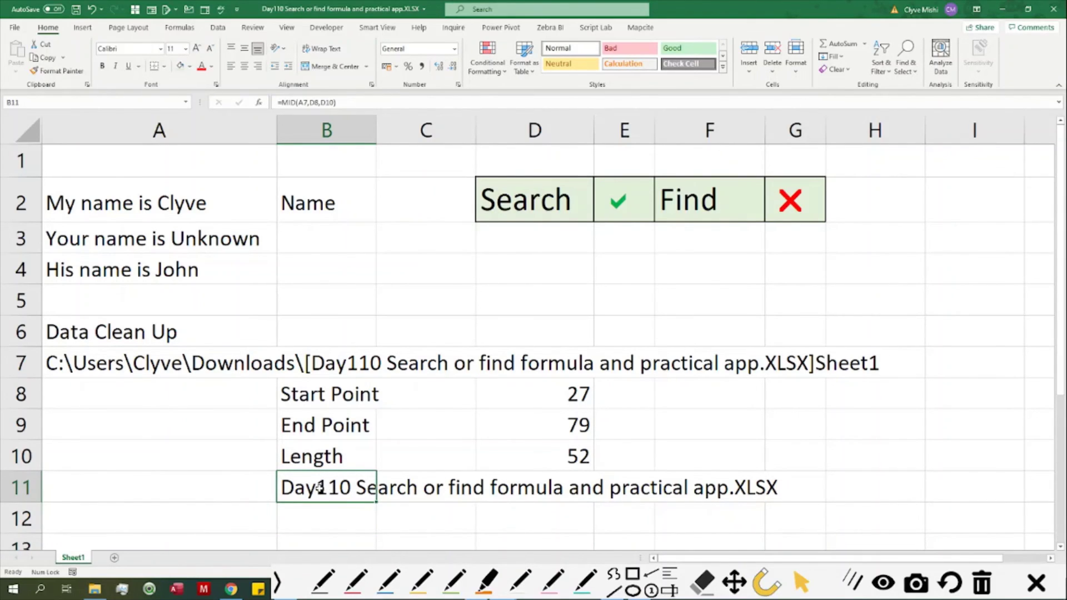
Examine the sentence in cell A2, highlighting the word "is" and the name that follows it.
click(178, 209)
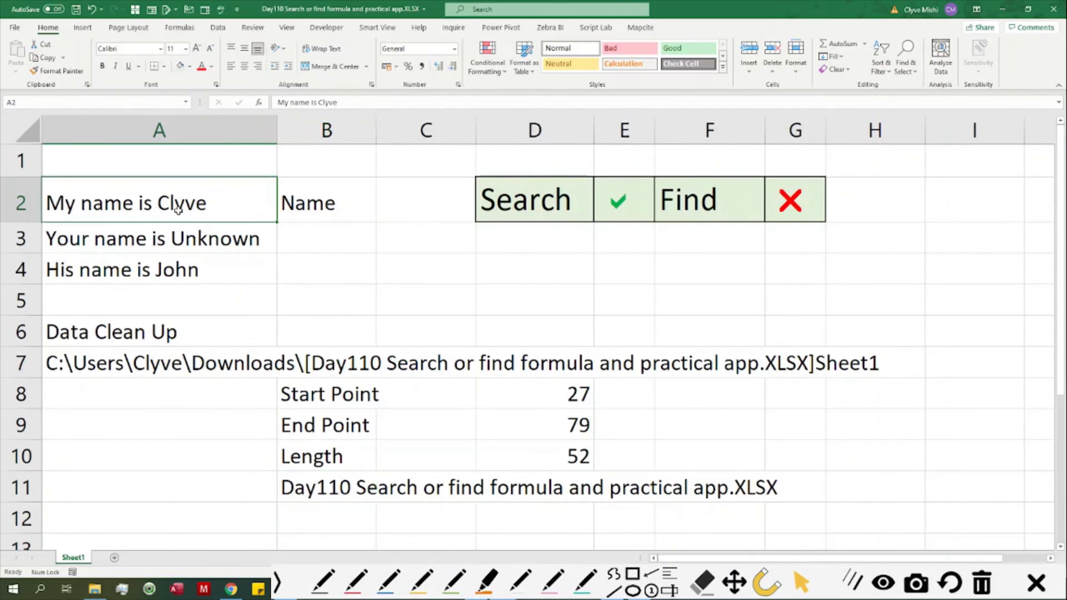
double_click(179, 206)
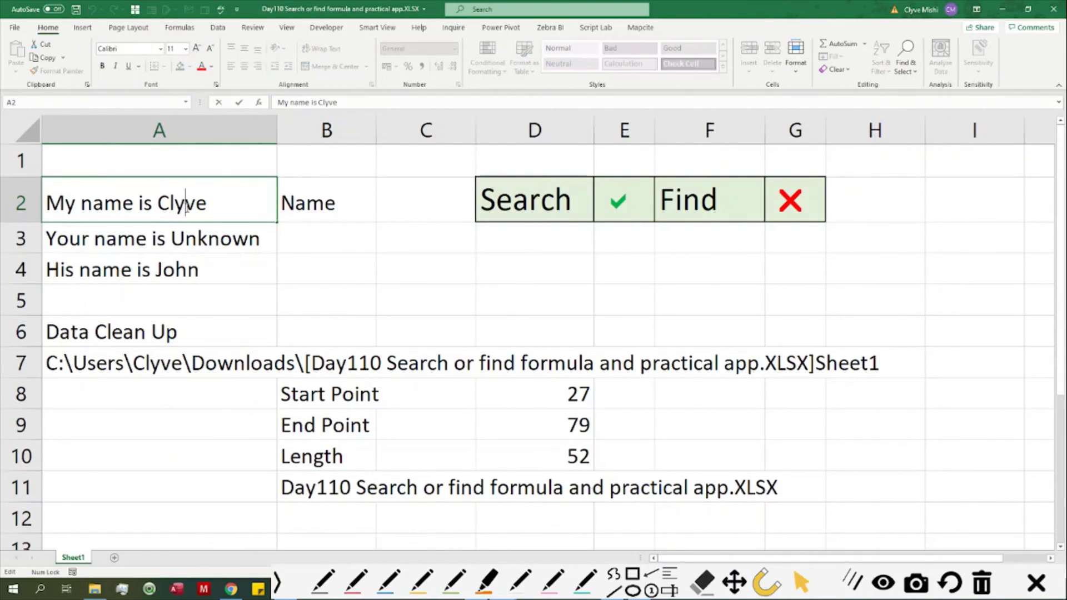
double_click(187, 206)
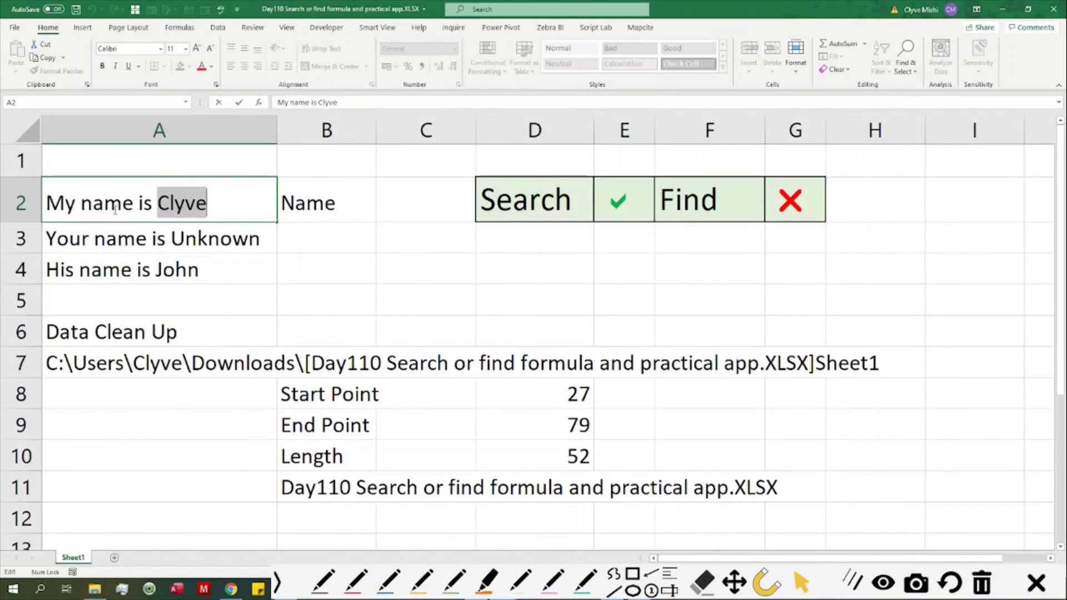
double_click(145, 205)
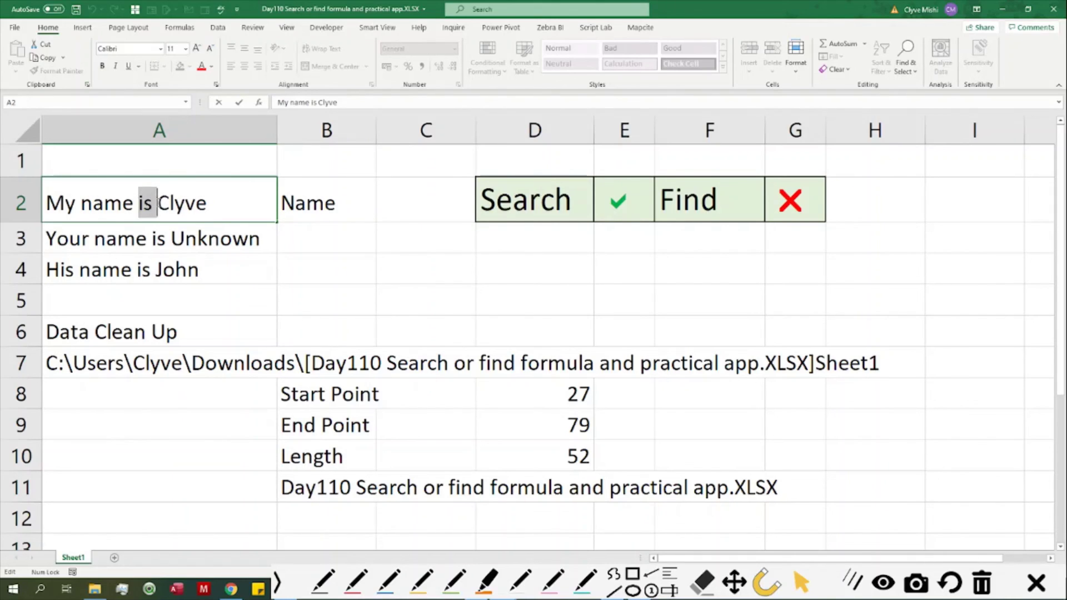
click(155, 214)
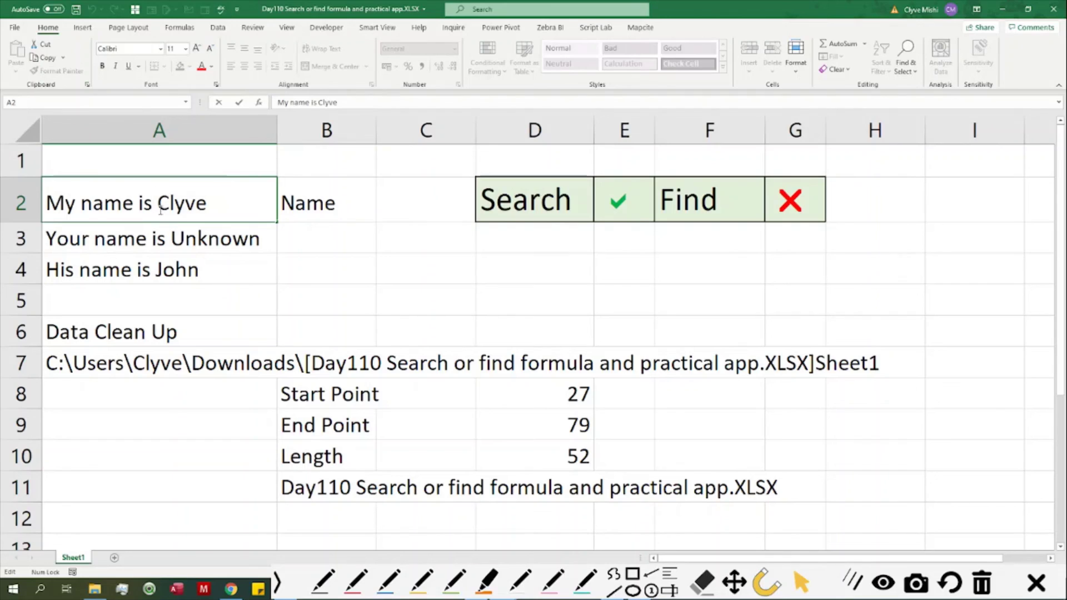
double_click(145, 204)
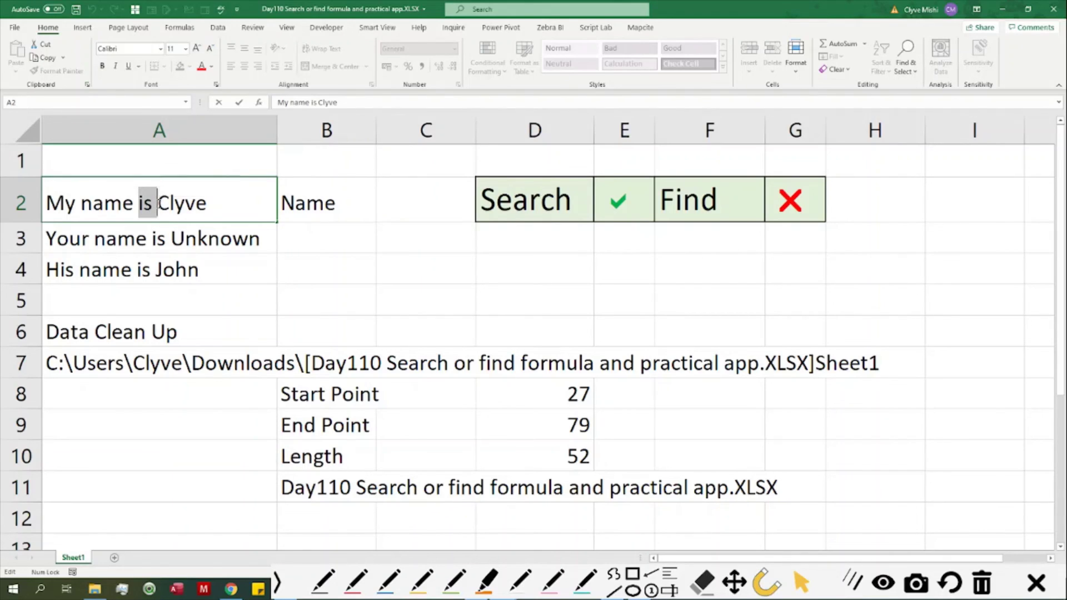
click(157, 204)
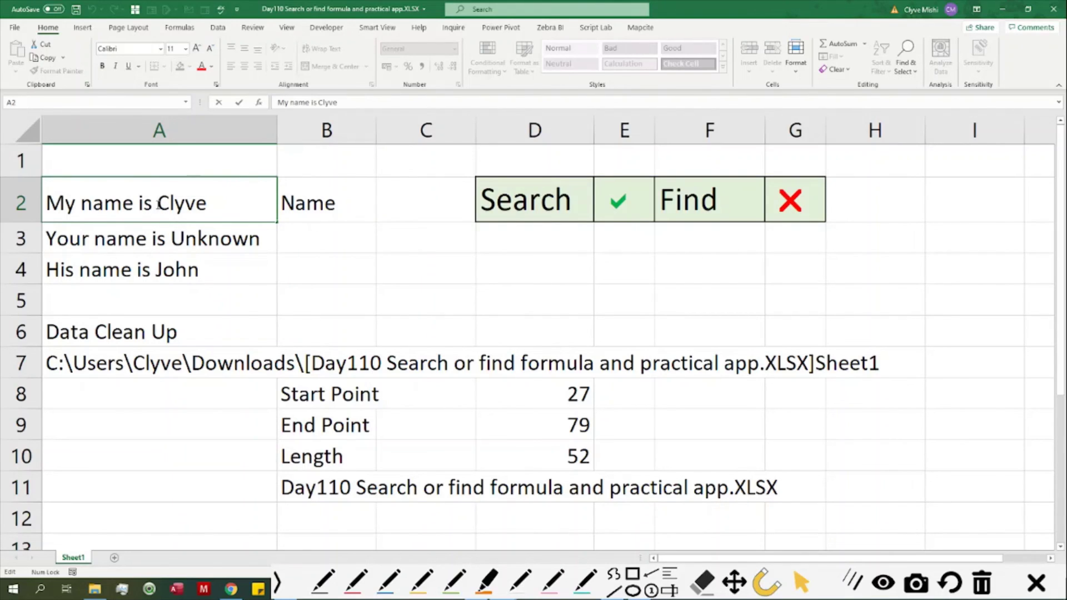
drag(159, 205, 218, 205)
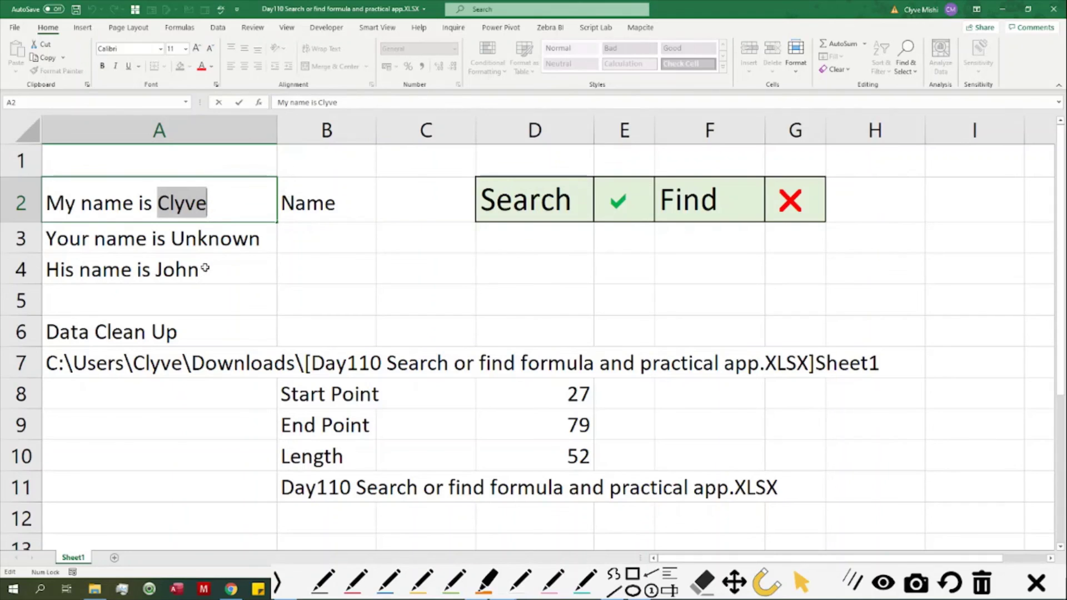
Compare the sentence in cell A3 with the one in A2, highlighting the names and the word "is" before the name in A3.
double_click(170, 239)
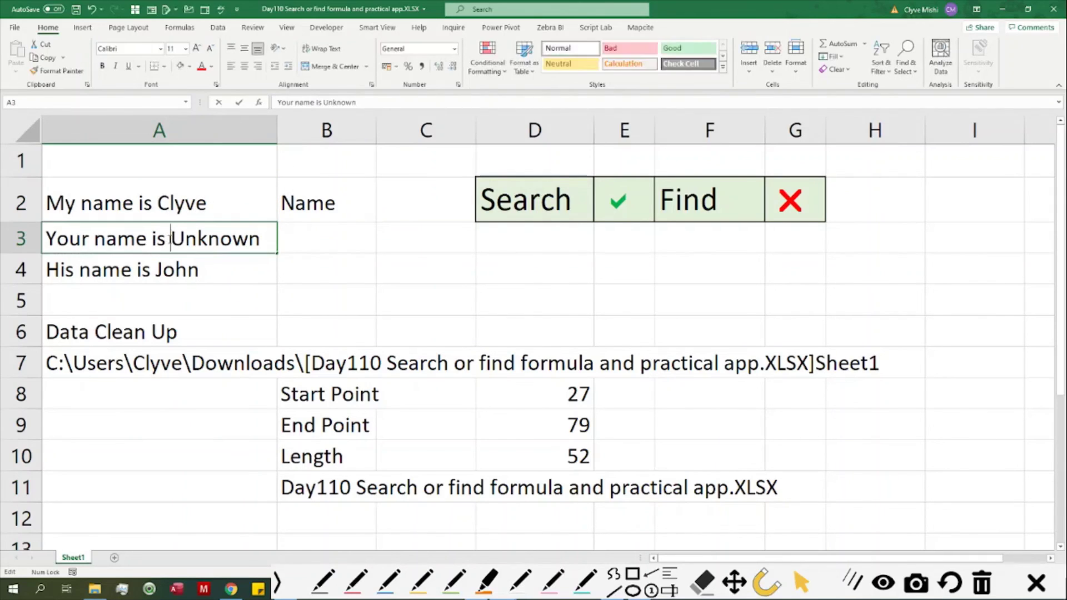
click(159, 239)
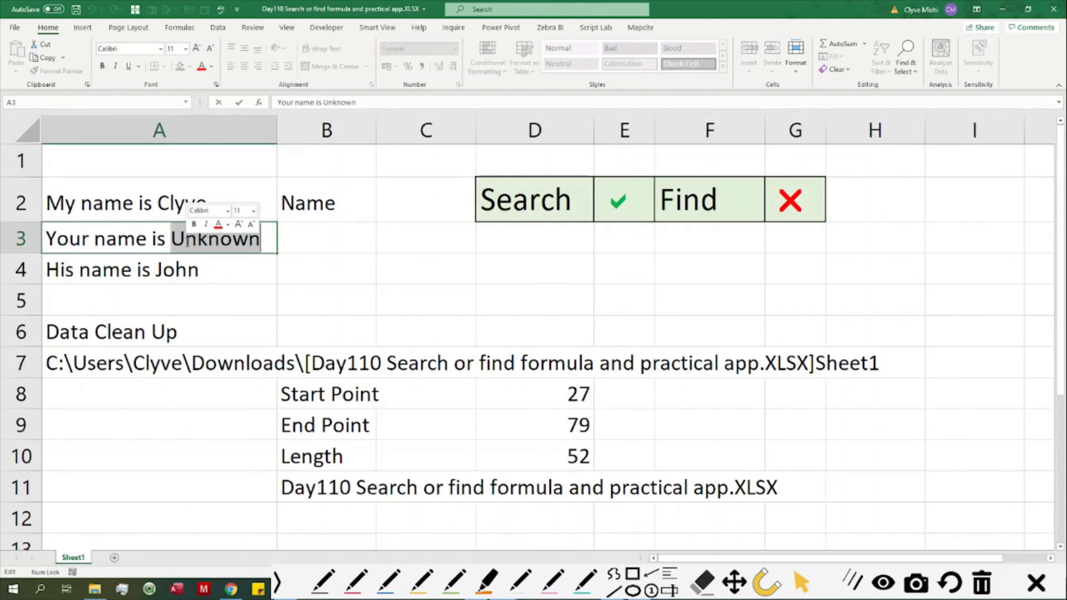
triple_click(188, 239)
double_click(171, 198)
double_click(170, 199)
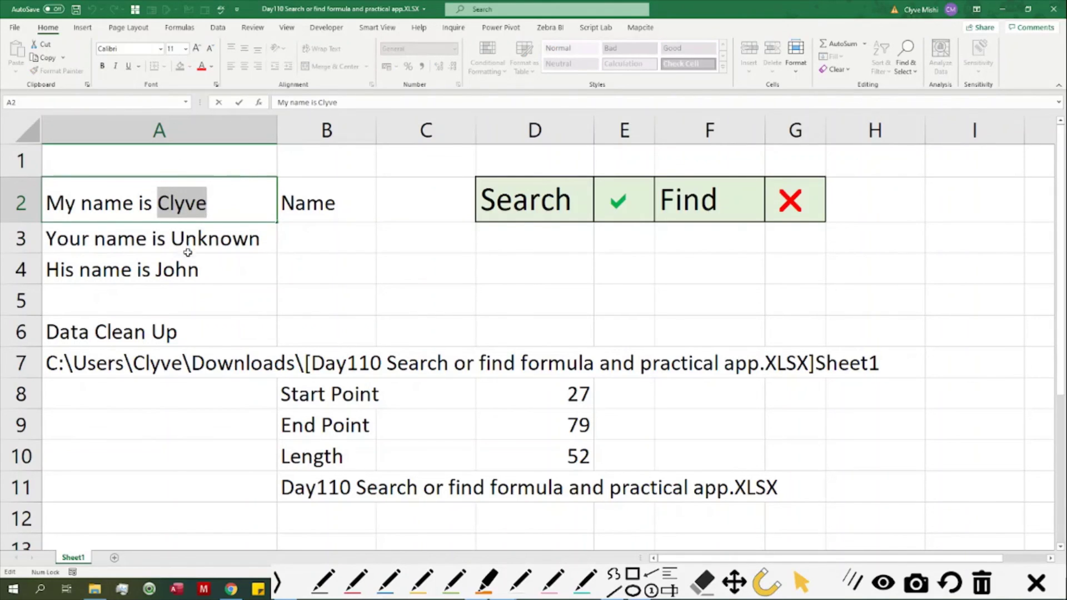
double_click(174, 239)
drag(172, 239, 291, 242)
drag(167, 240, 148, 240)
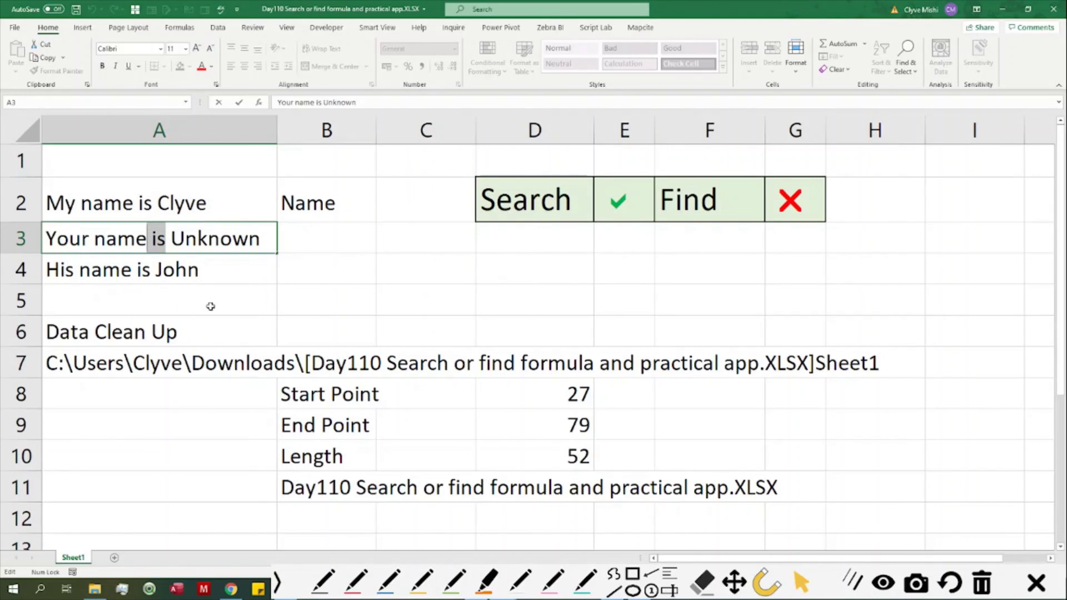